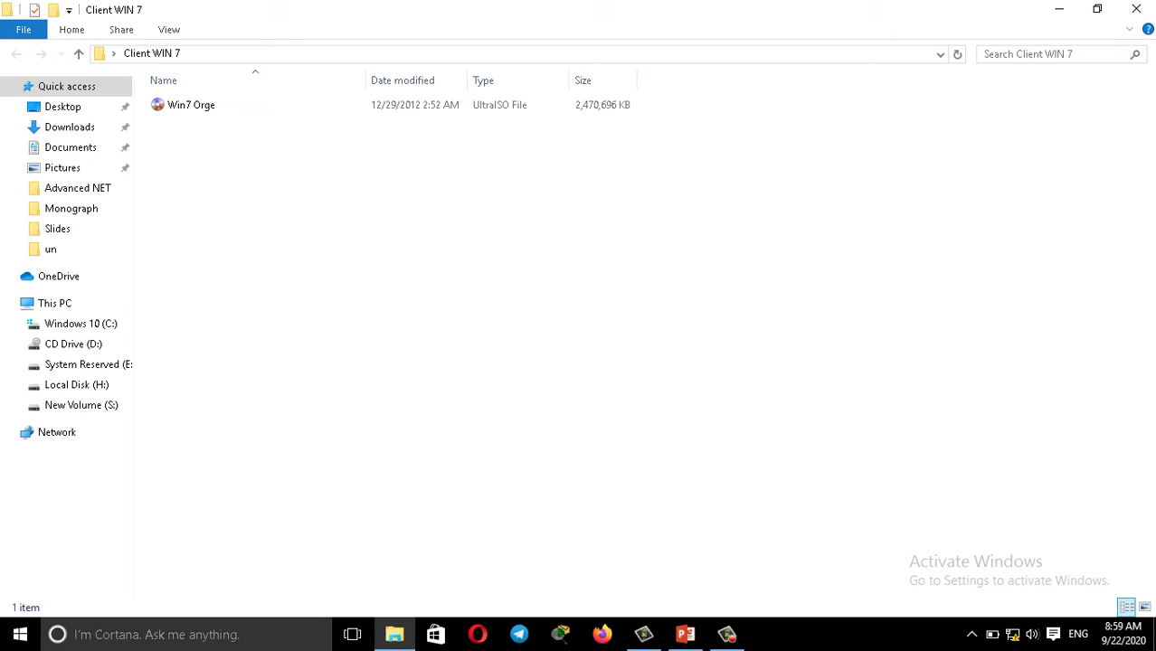
# Close the Client WIN 7 Explorer window holding the Win7 ISO.
pyautogui.click(1136, 8)
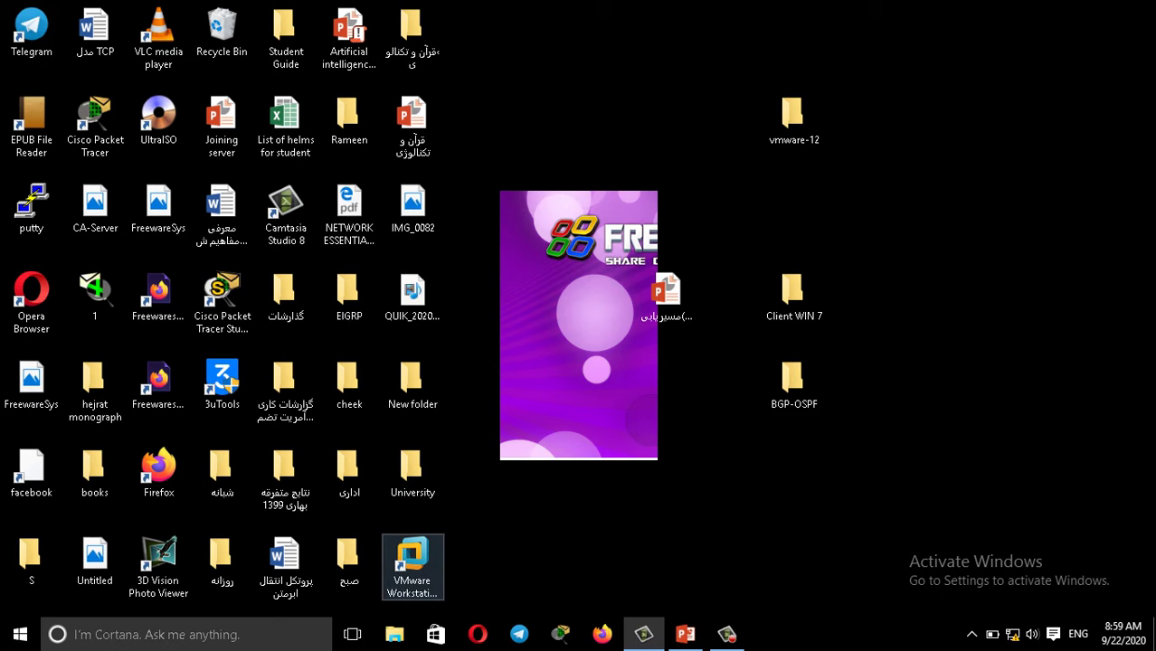
# Run the VMware Workstation desktop shortcut as administrator.
pyautogui.click(412, 561)
pyautogui.rightClick(423, 555)
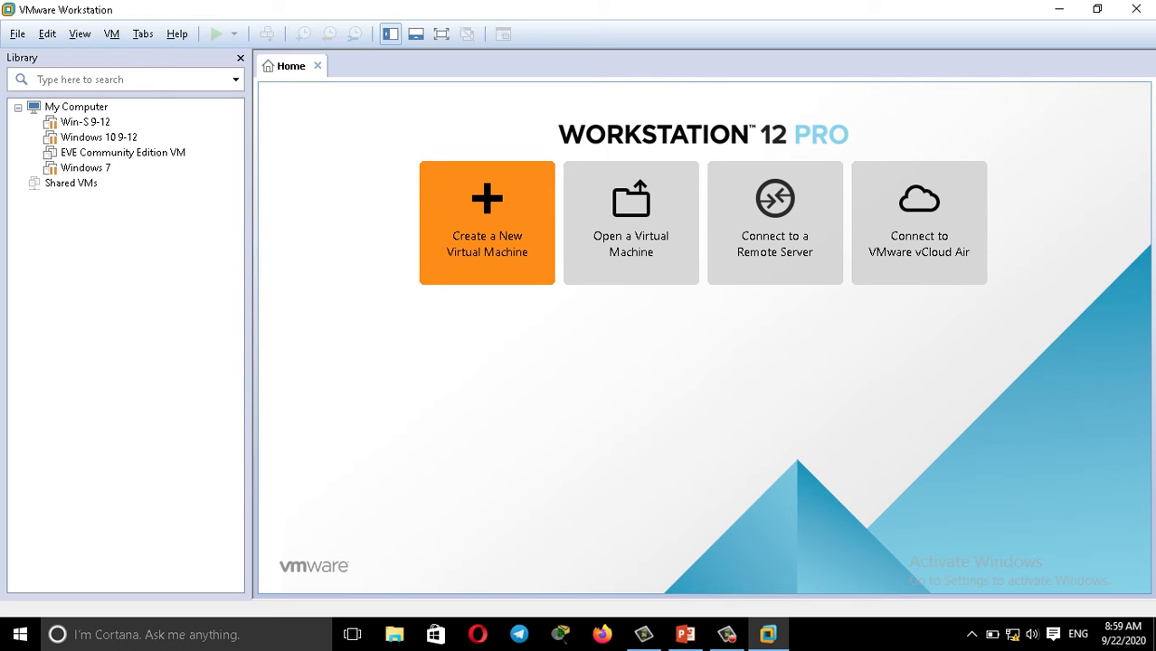
# Start a typical new virtual machine, install the OS later, with Windows 10 x64 as guest version.
pyautogui.click(486, 222)
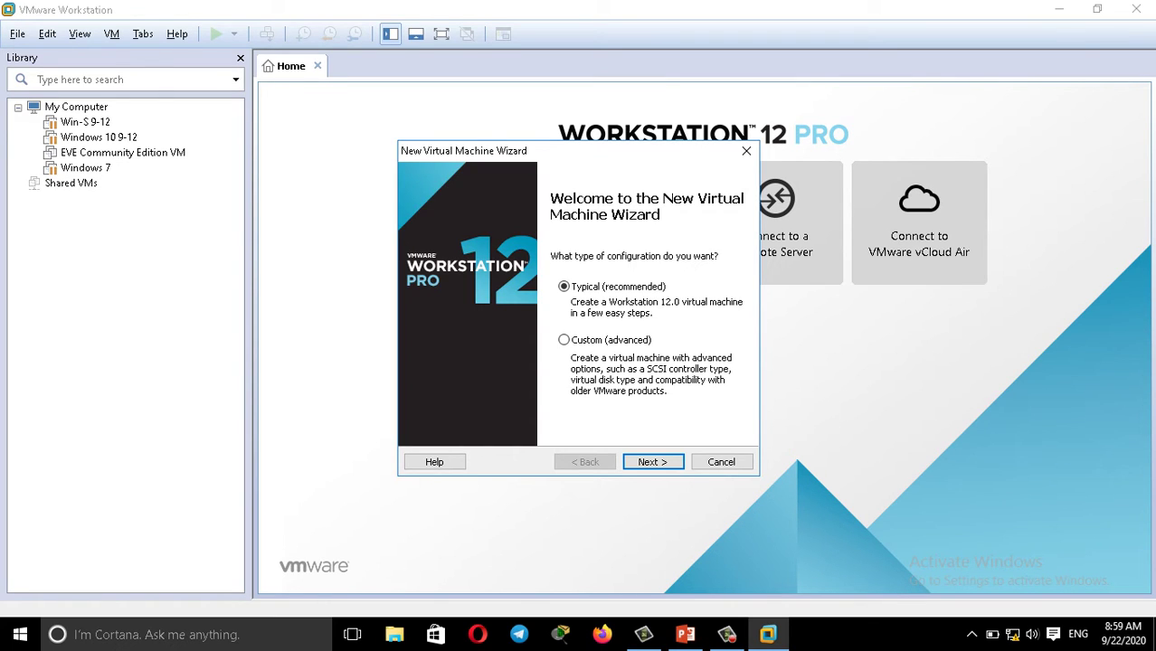
pyautogui.press('Return')
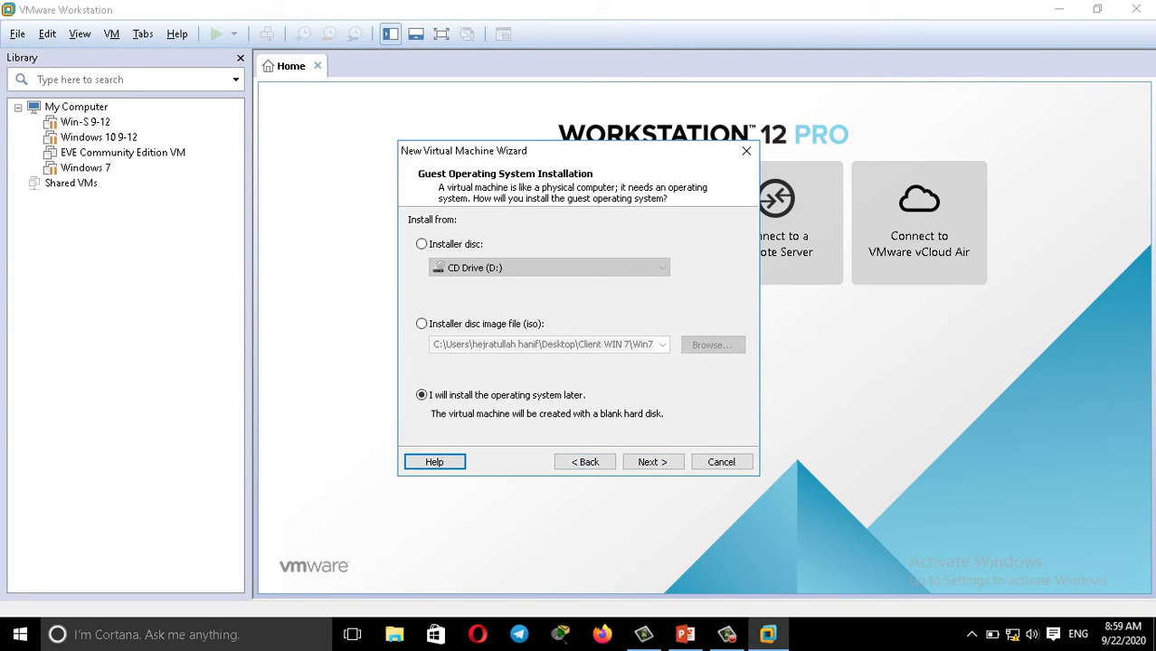
pyautogui.press('Return')
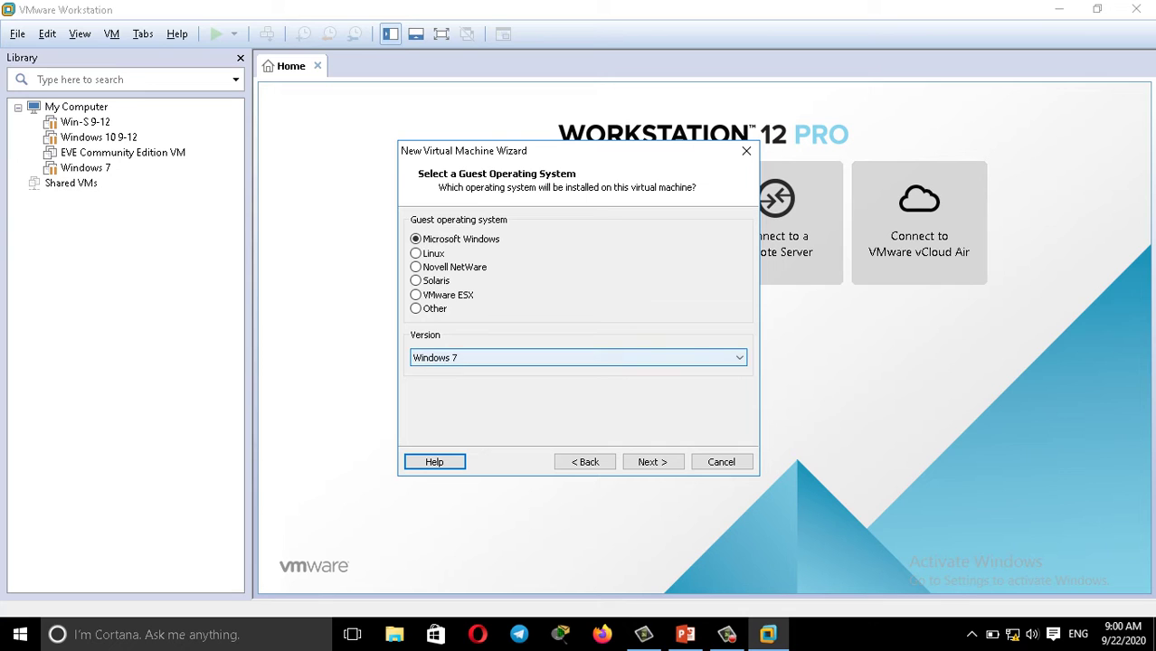
pyautogui.click(579, 357)
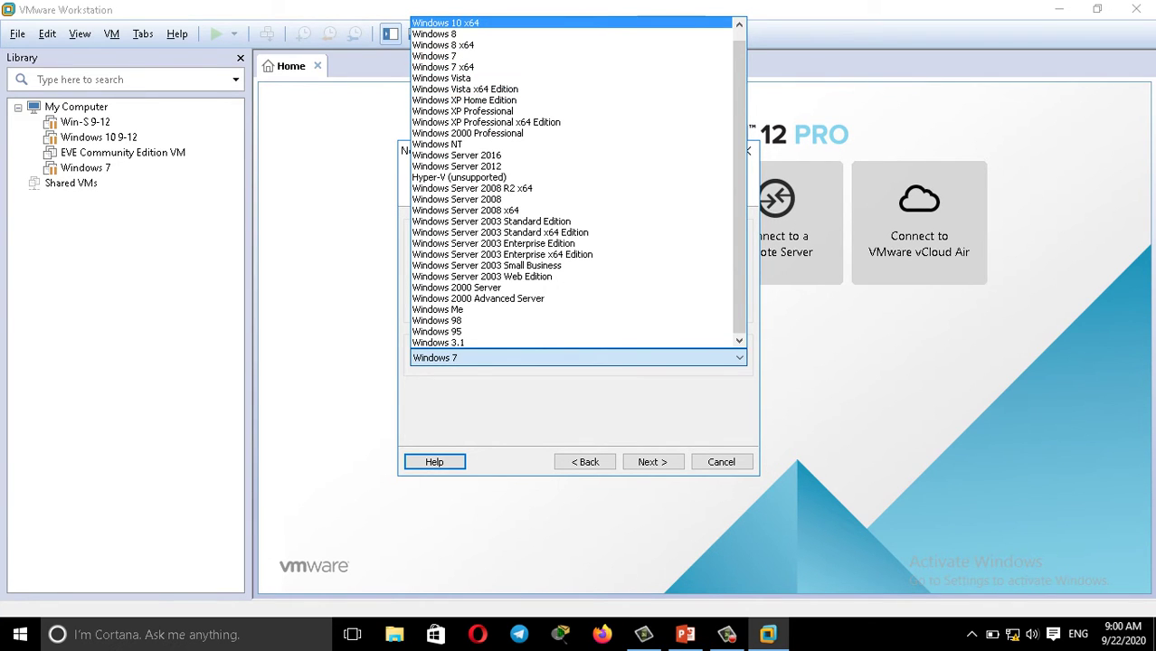
pyautogui.click(445, 22)
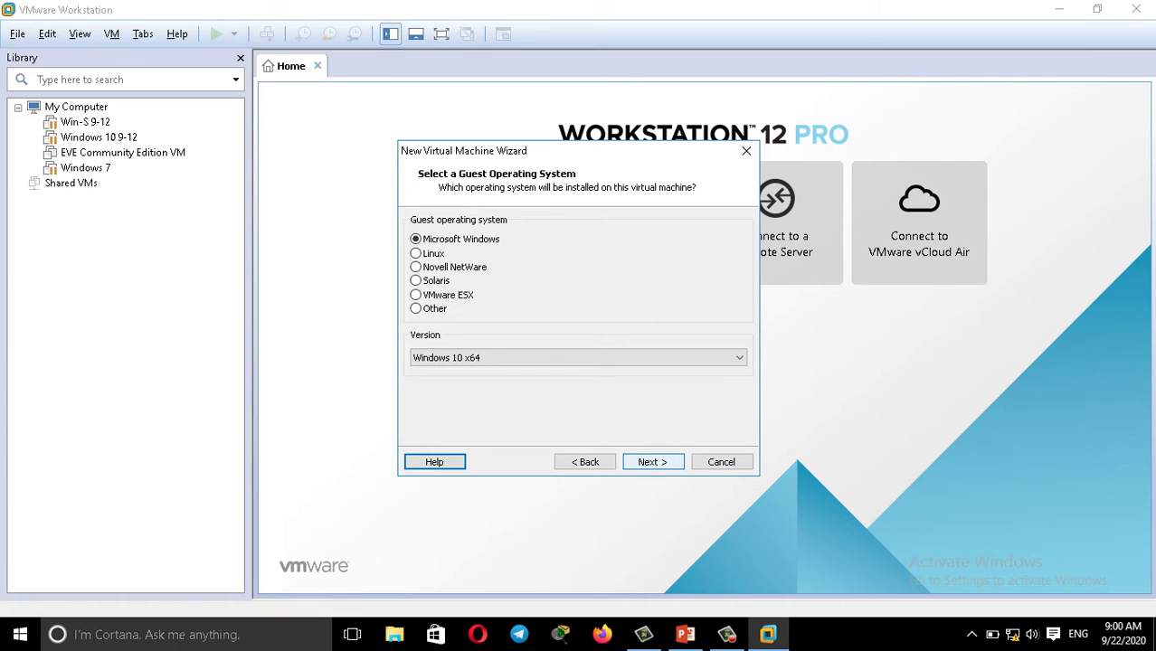
pyautogui.press('Return')
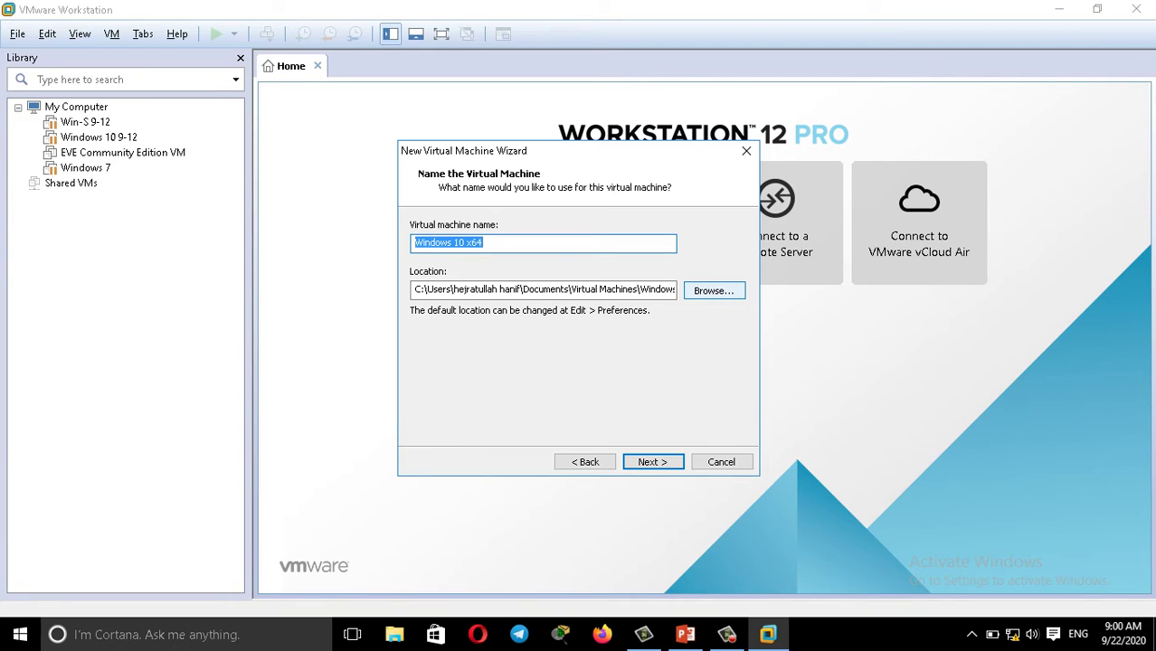
# Store the VM in a new 'win 10' folder on New Volume (S:) and keep the default 60 GB disk.
pyautogui.click(713, 290)
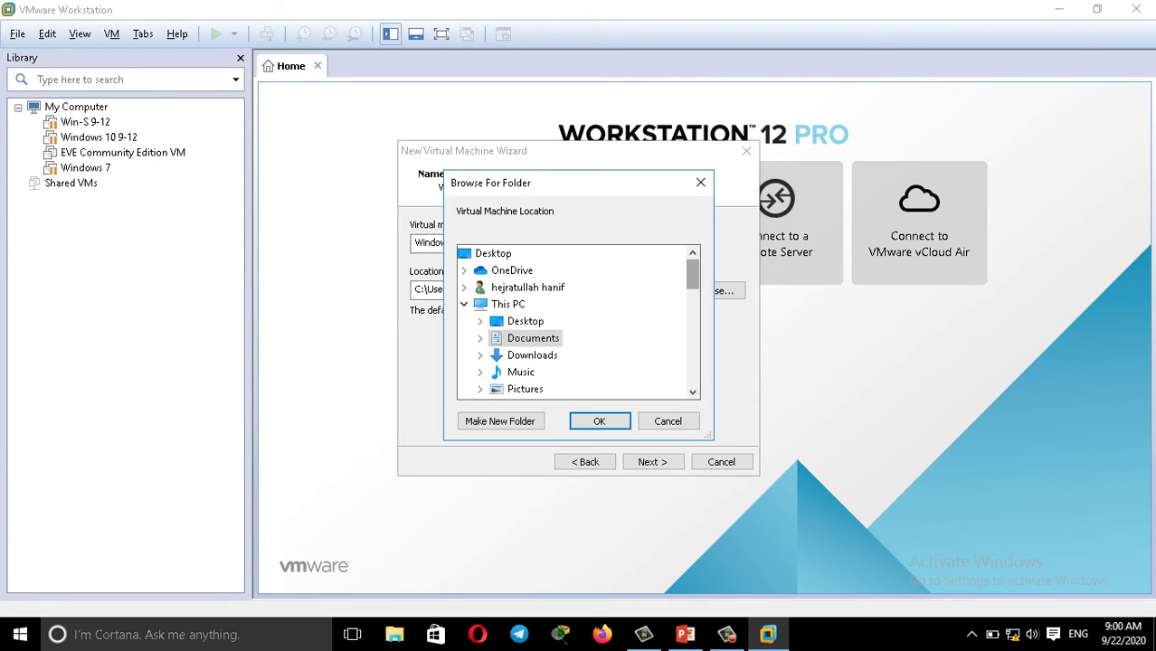
pyautogui.scroll(-3, 579, 321)
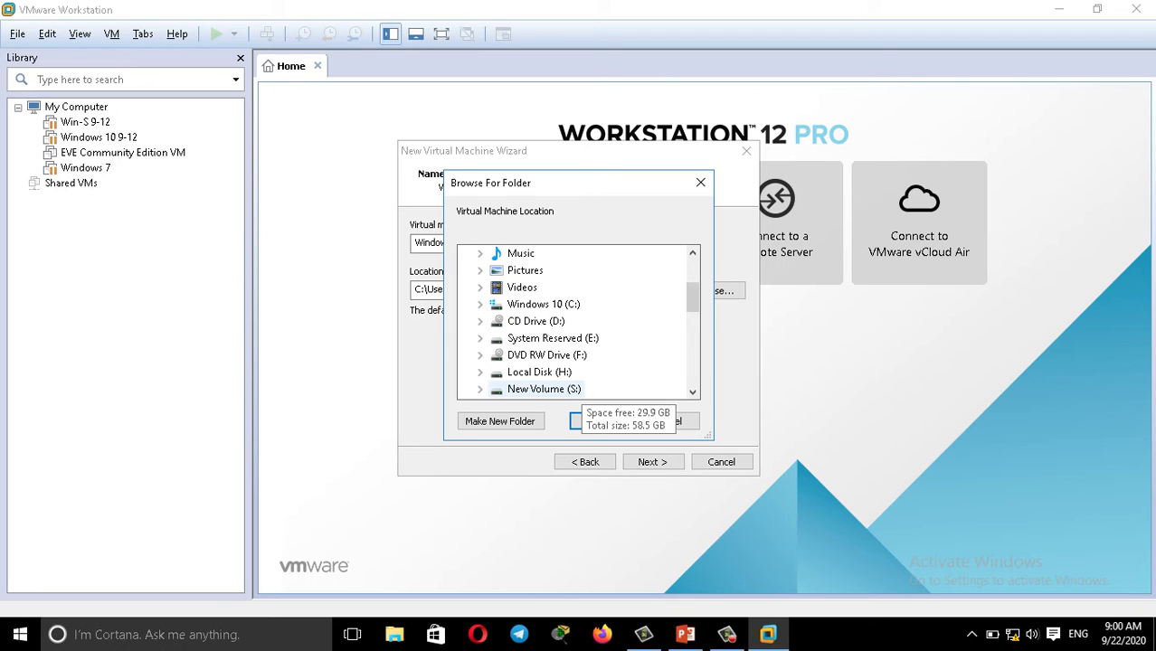
pyautogui.click(552, 389)
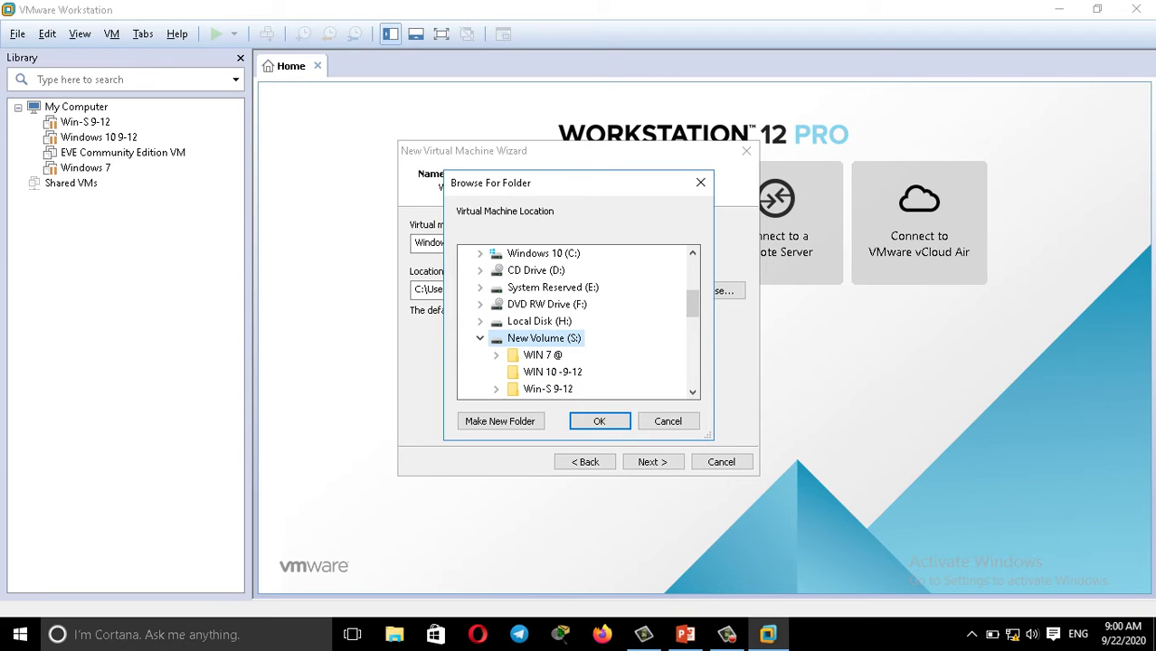
pyautogui.click(499, 421)
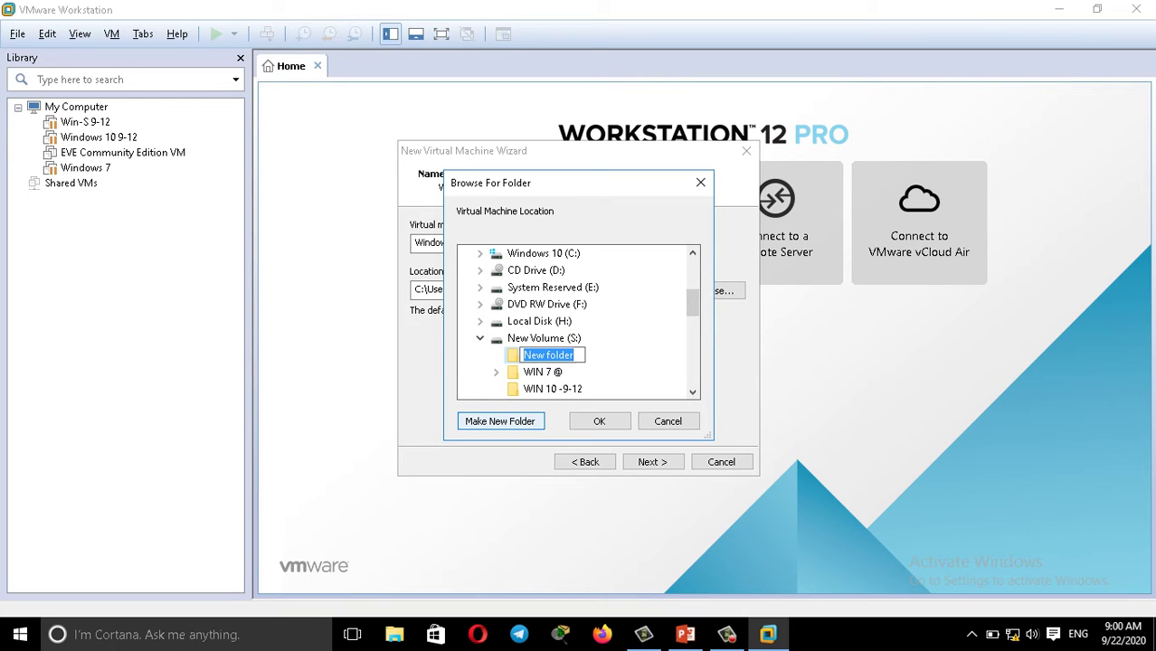
pyautogui.write('win 1')
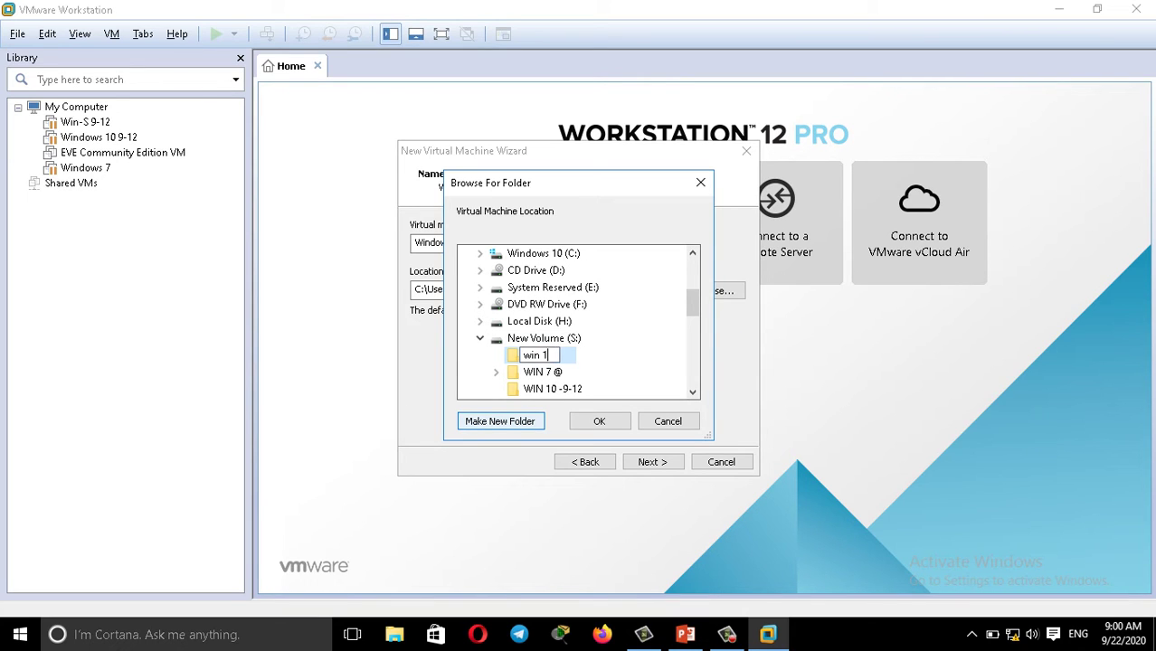
pyautogui.write('0')
pyautogui.press('Escape')
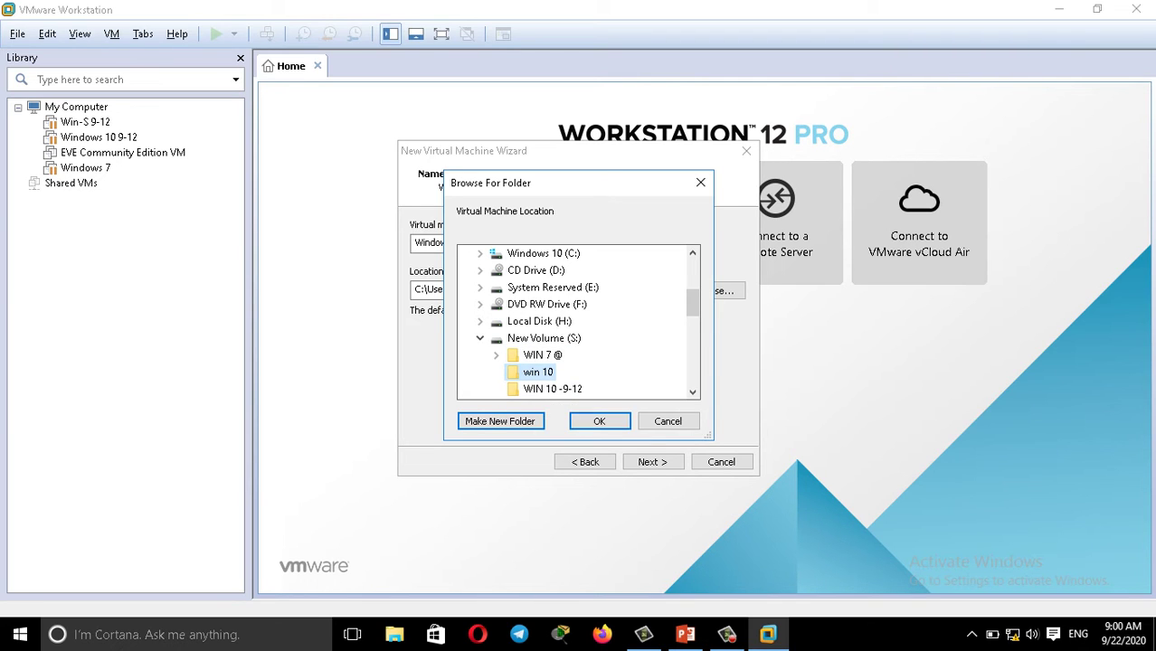
pyautogui.press('Return')
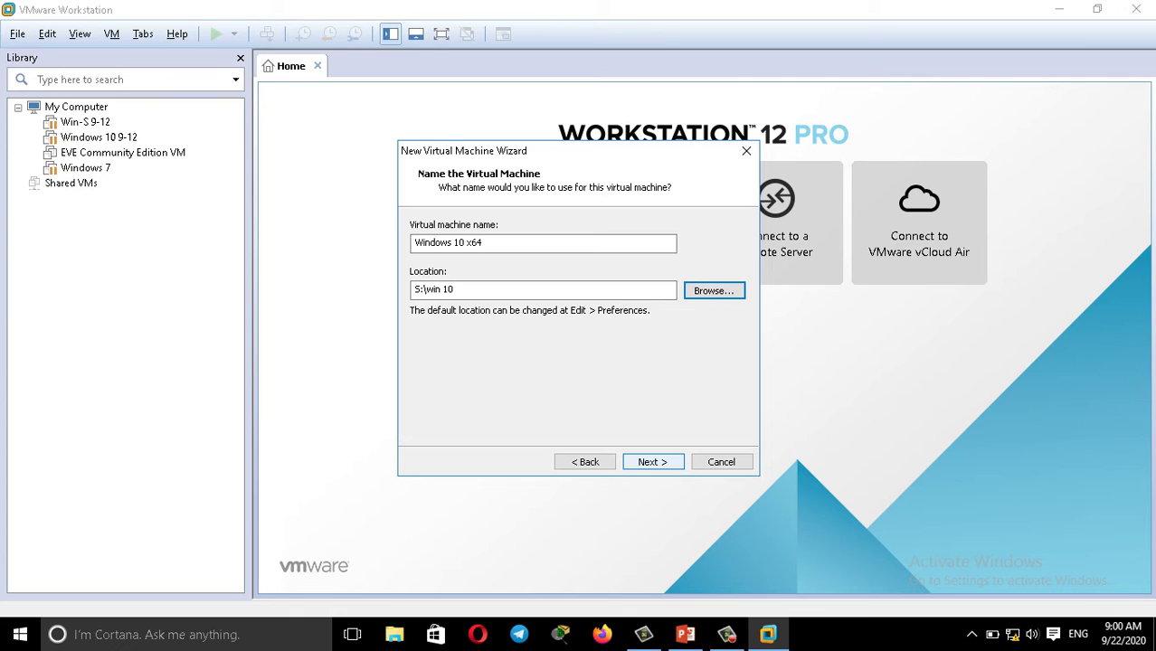
pyautogui.press('Return')
pyautogui.press('Return')
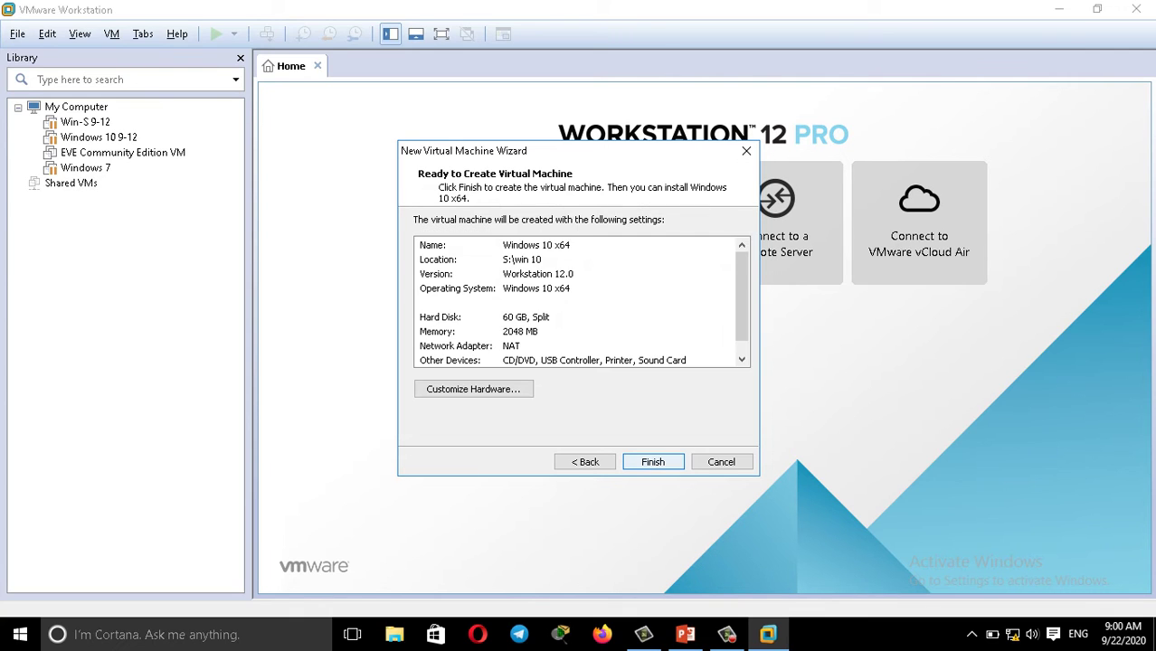
pyautogui.press('Return')
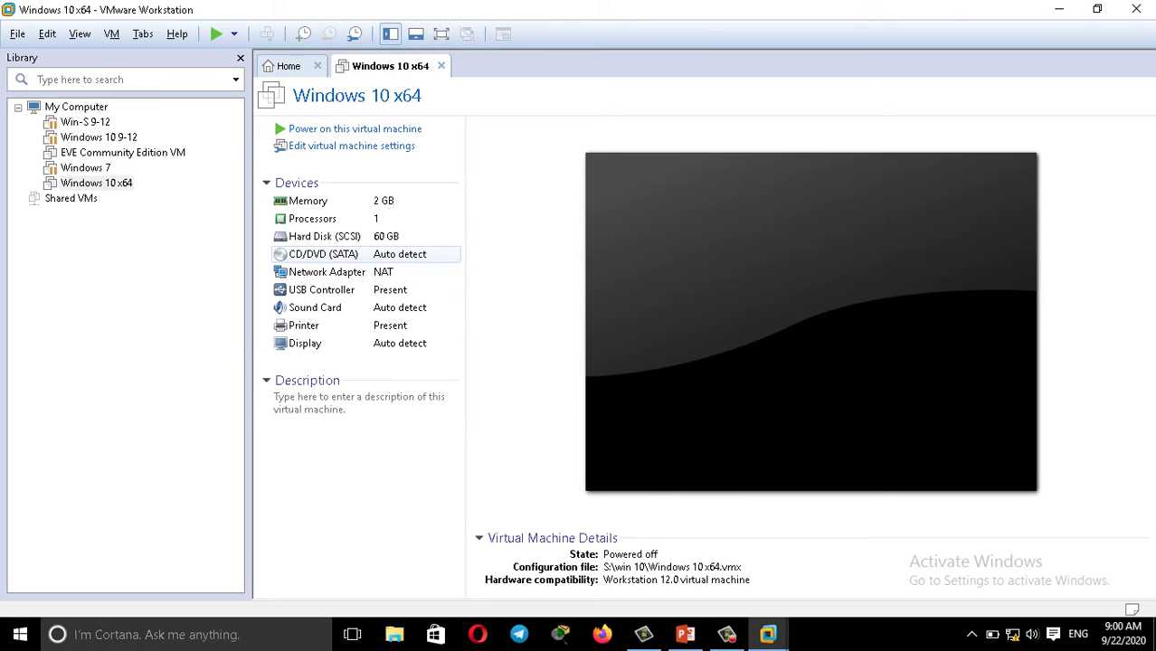
# Set the virtual CD/DVD drive to use an ISO image file.
pyautogui.click(323, 254)
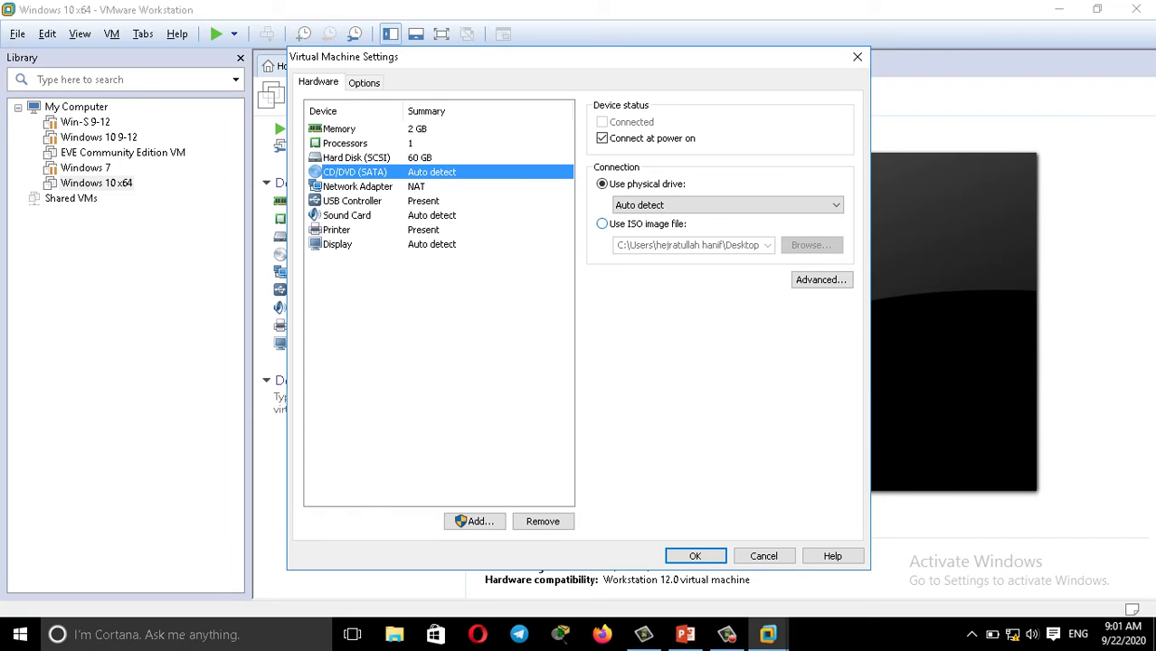
pyautogui.click(602, 224)
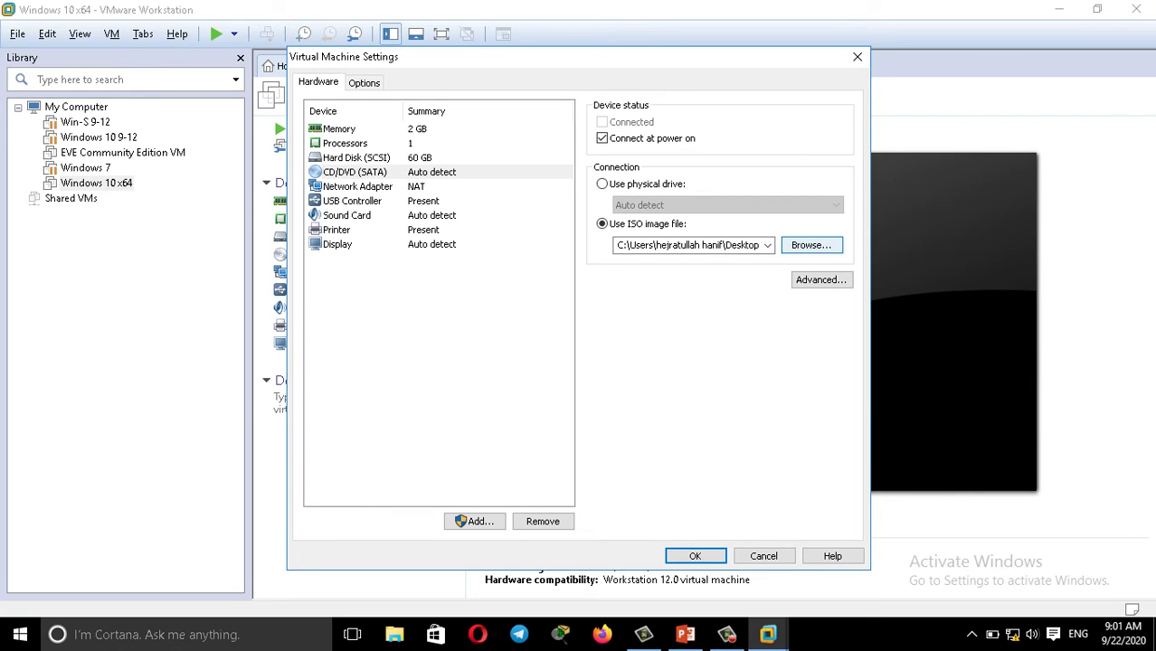
pyautogui.click(810, 245)
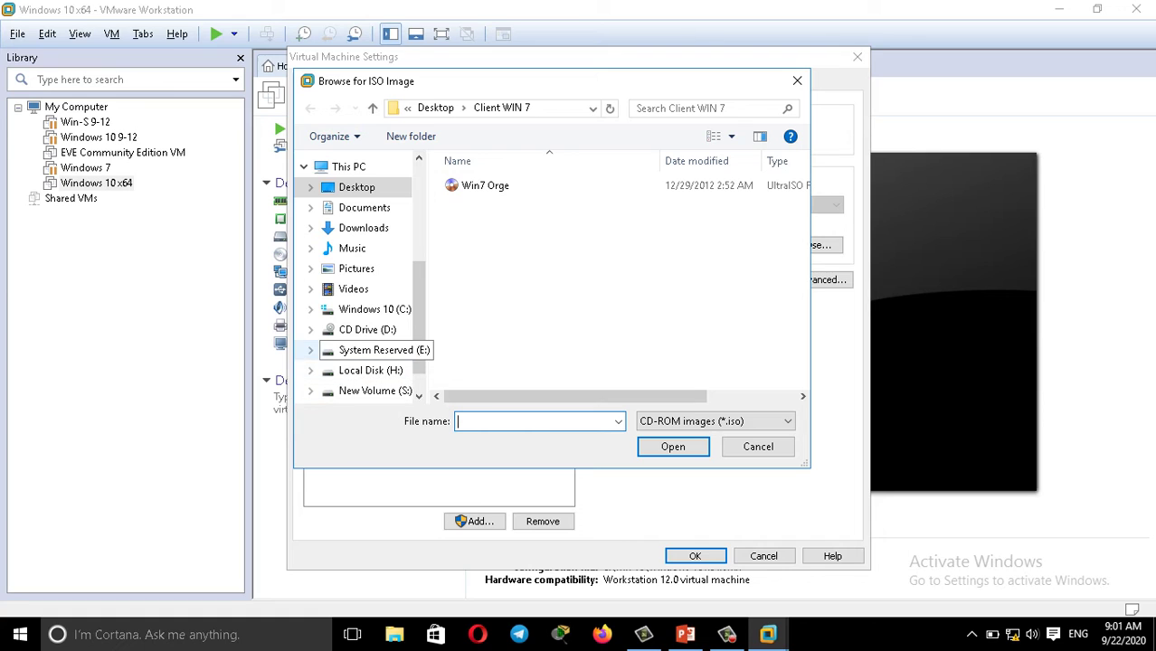
# Select the ISO from H:\Server Slides\WIN Client 10 and save the VM settings.
pyautogui.click(370, 370)
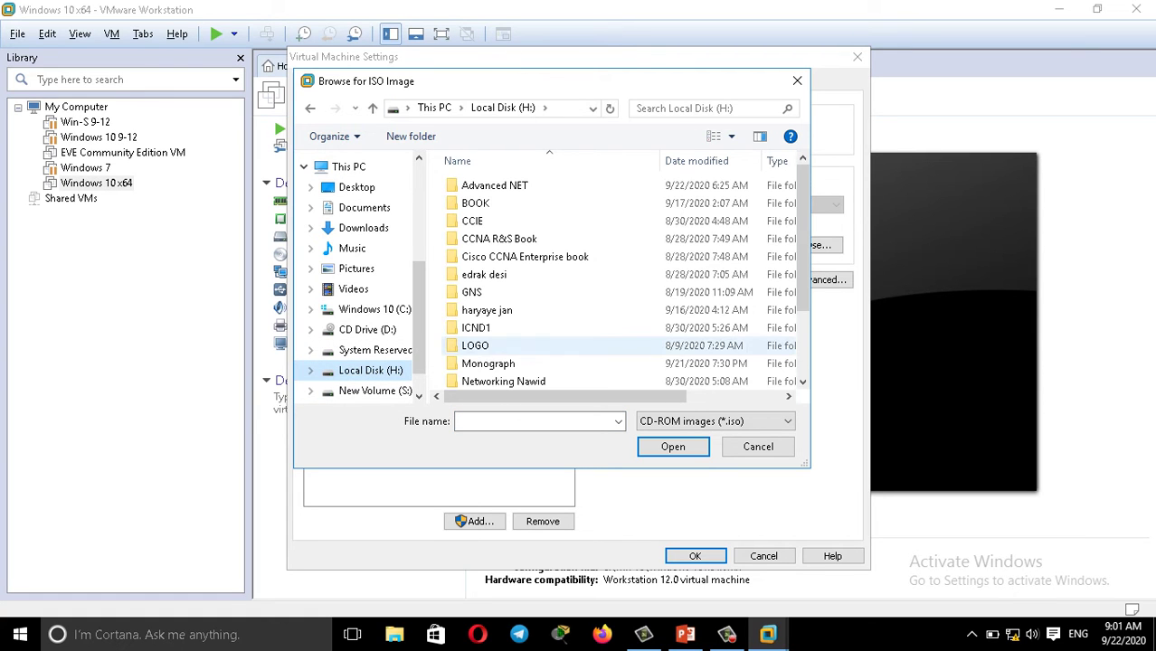
pyautogui.scroll(-2, 803, 271)
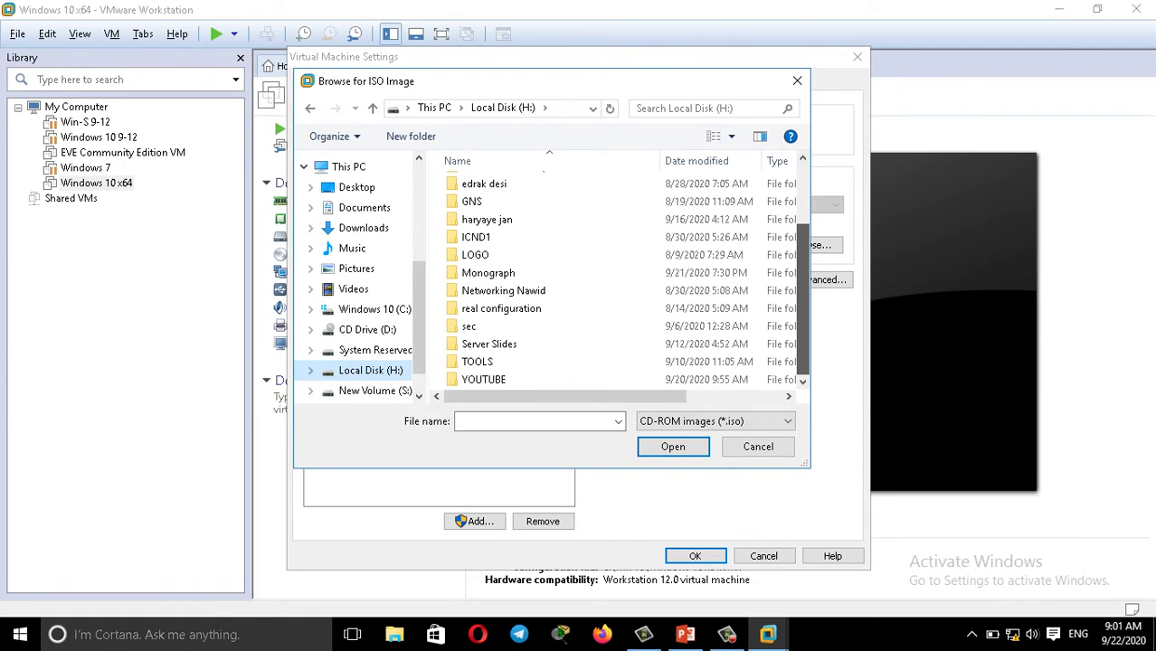
pyautogui.doubleClick(488, 343)
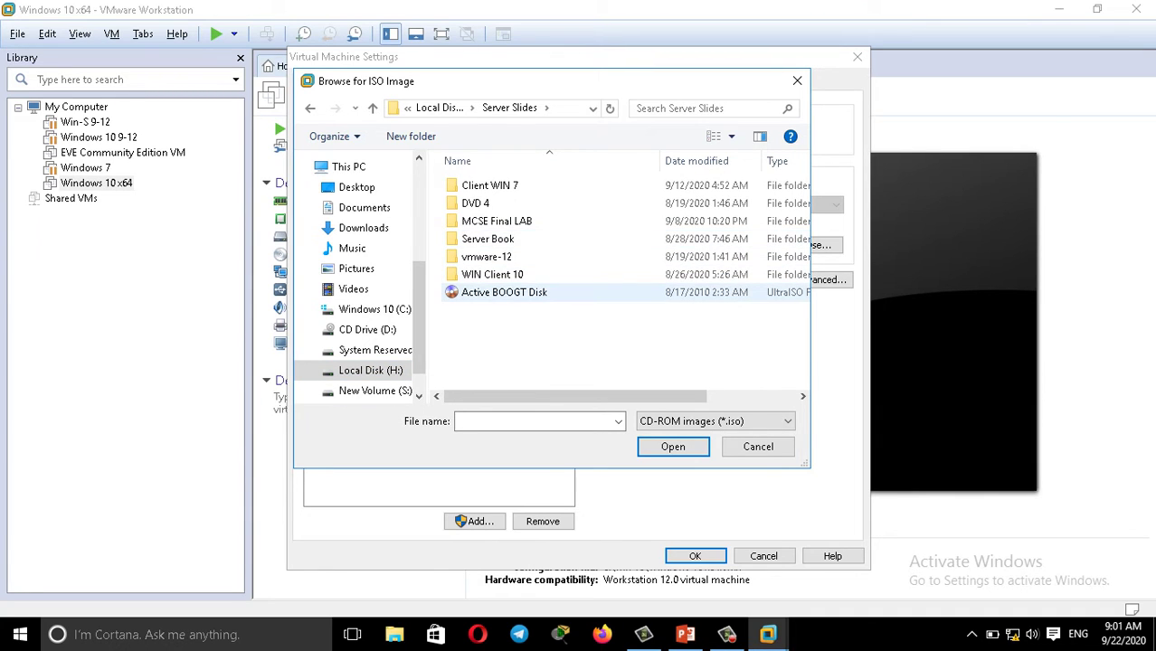
pyautogui.click(492, 274)
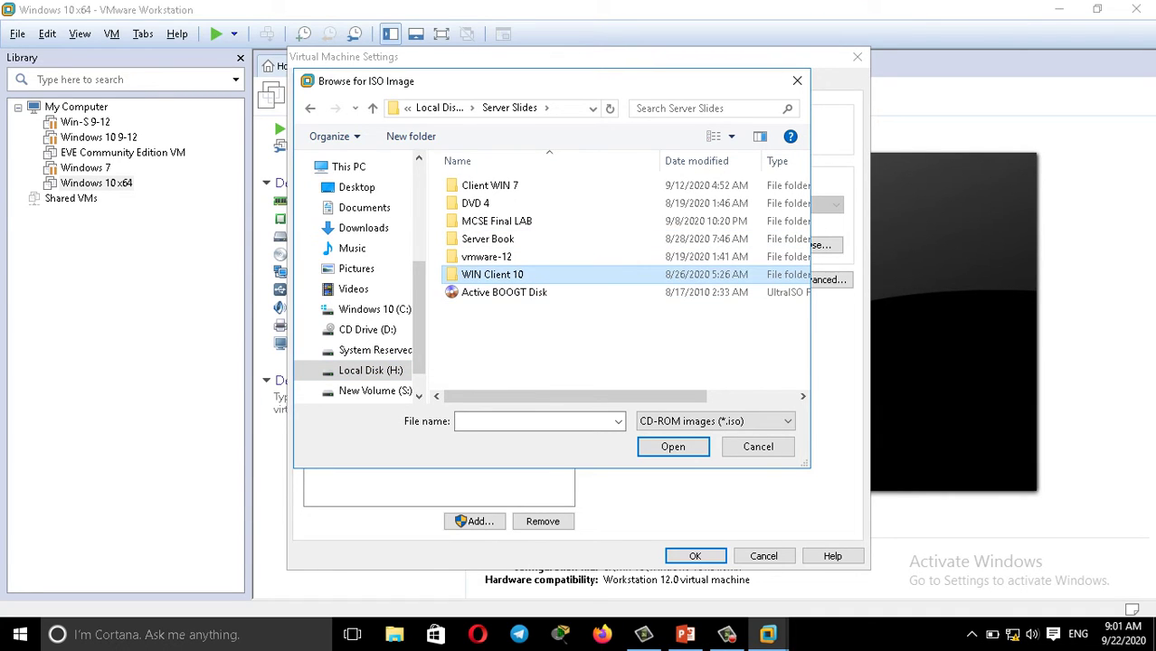
pyautogui.doubleClick(492, 274)
pyautogui.click(469, 186)
pyautogui.rightClick(469, 185)
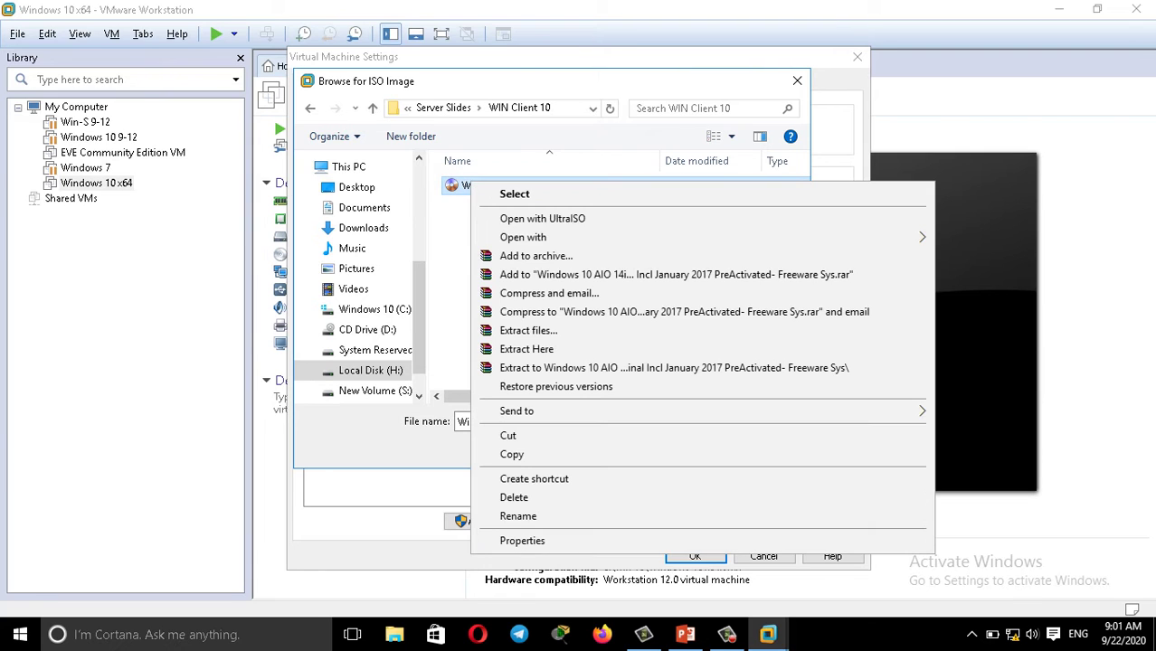
pyautogui.click(515, 194)
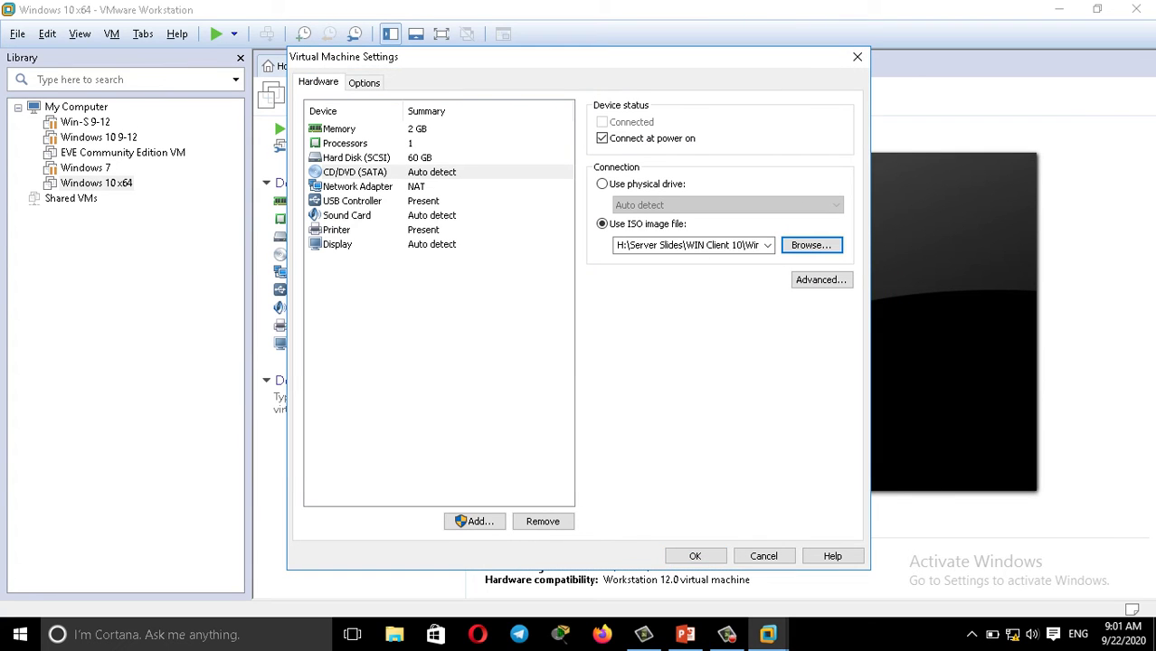
pyautogui.click(694, 555)
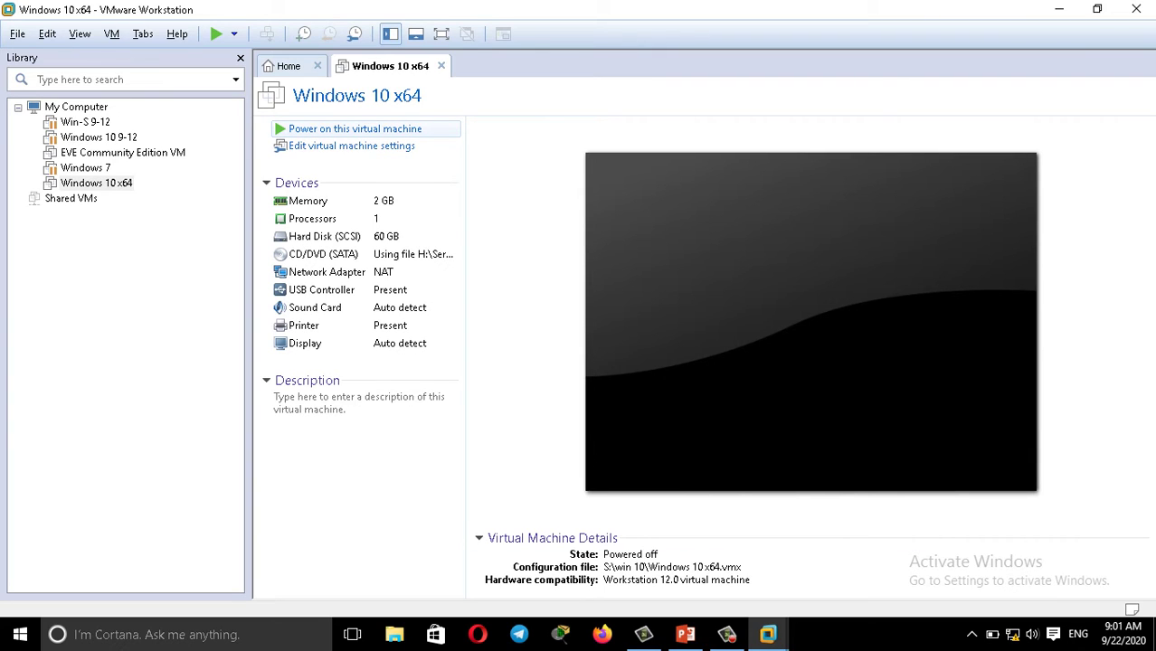
# Power on the Windows 10 x64 VM and switch to full-screen view.
pyautogui.click(354, 129)
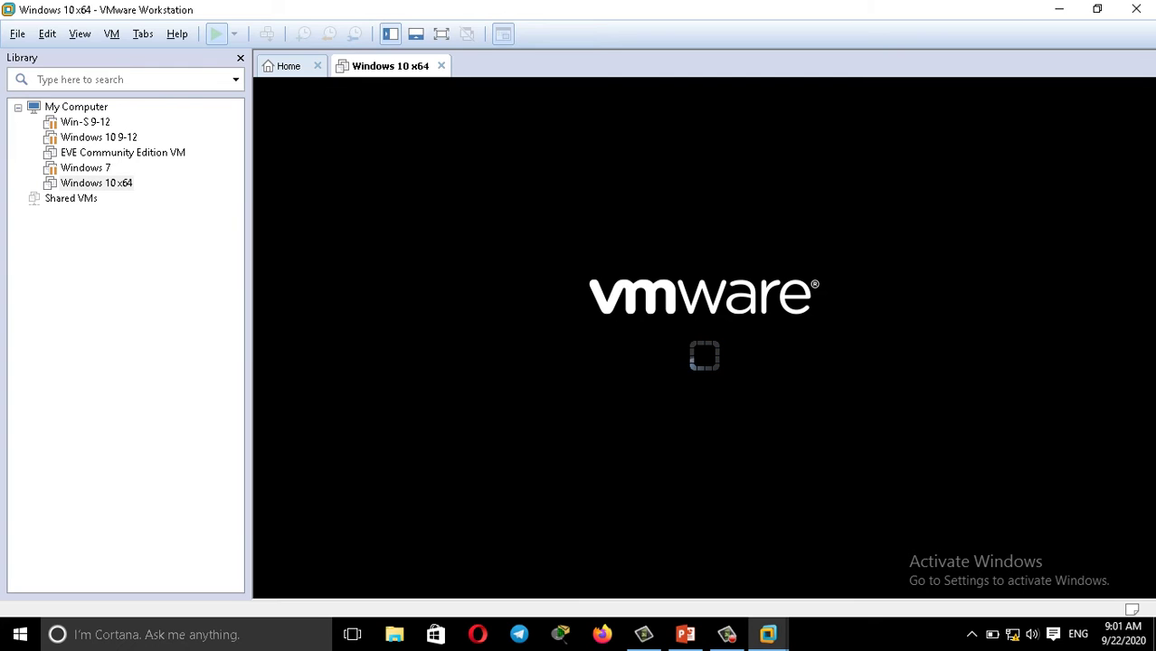
pyautogui.click(441, 34)
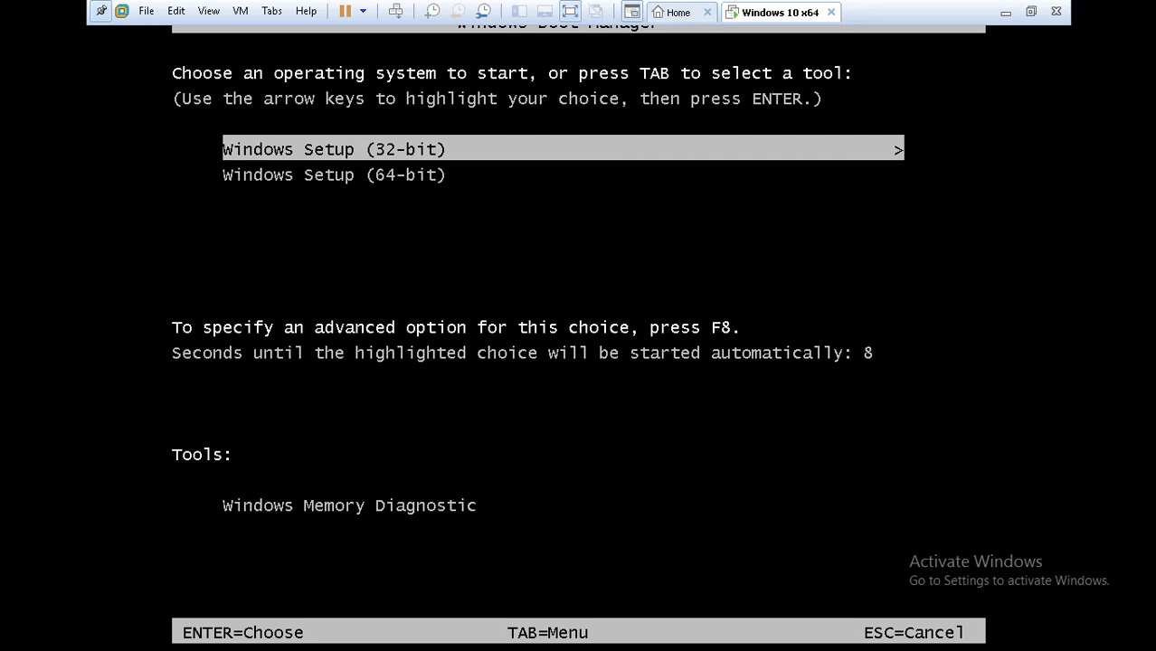
# Boot into Windows Setup and accept English (United States) language, time and keyboard settings.
pyautogui.click(580, 33)
pyautogui.press('Return')
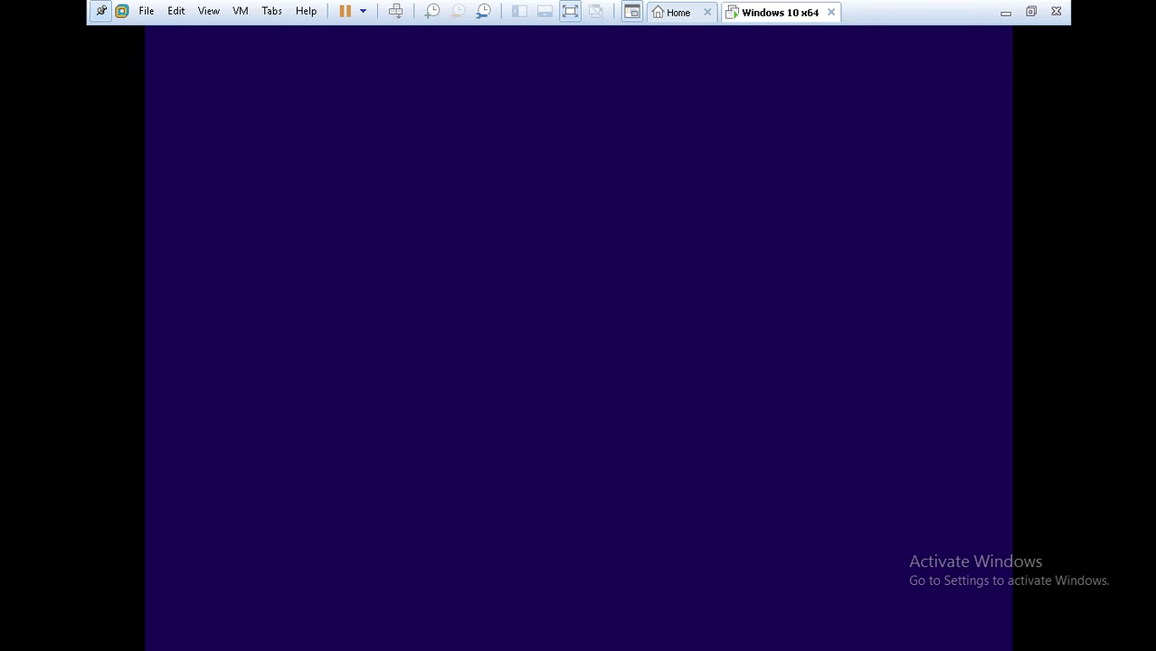
pyautogui.click(346, 376)
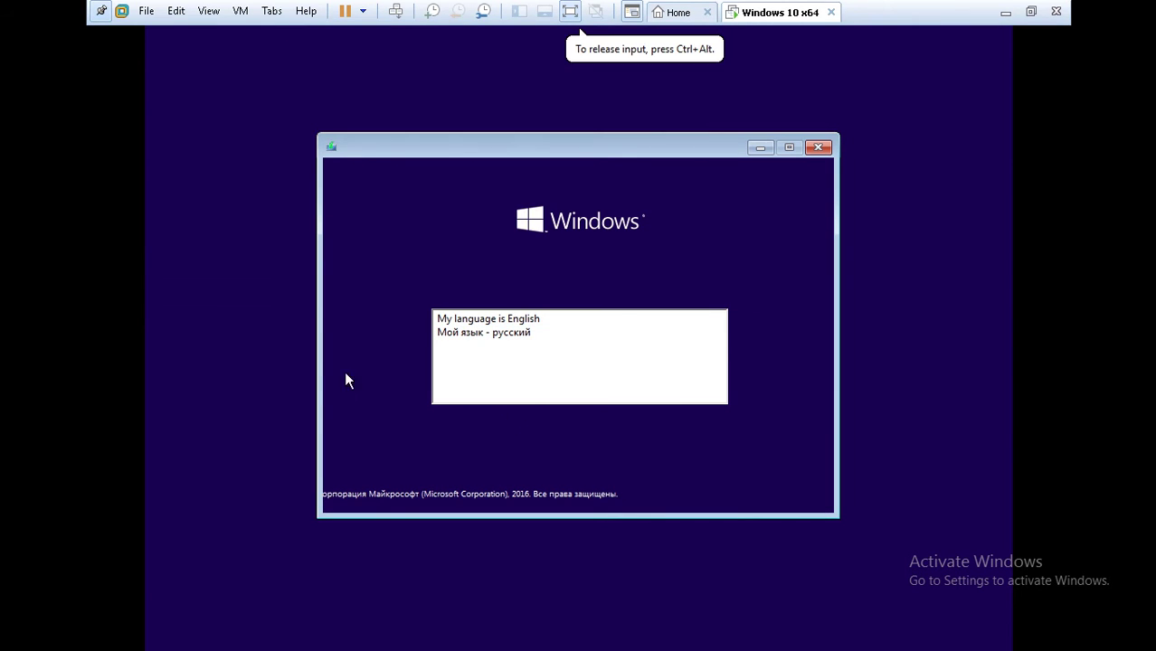
pyautogui.click(479, 320)
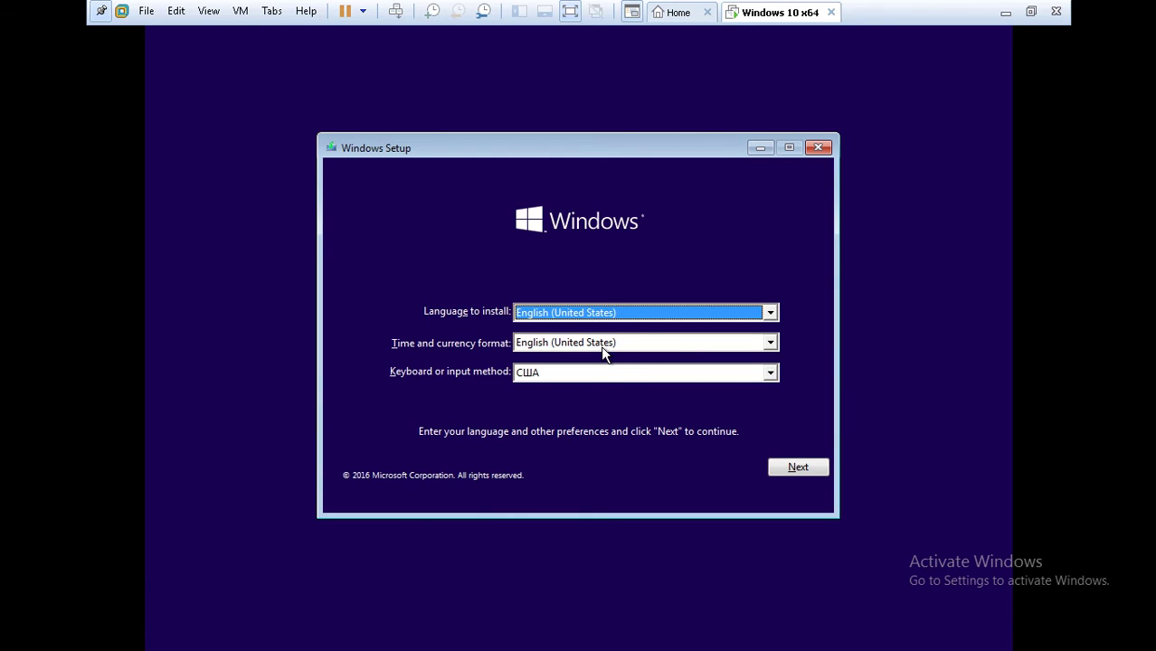
pyautogui.click(800, 469)
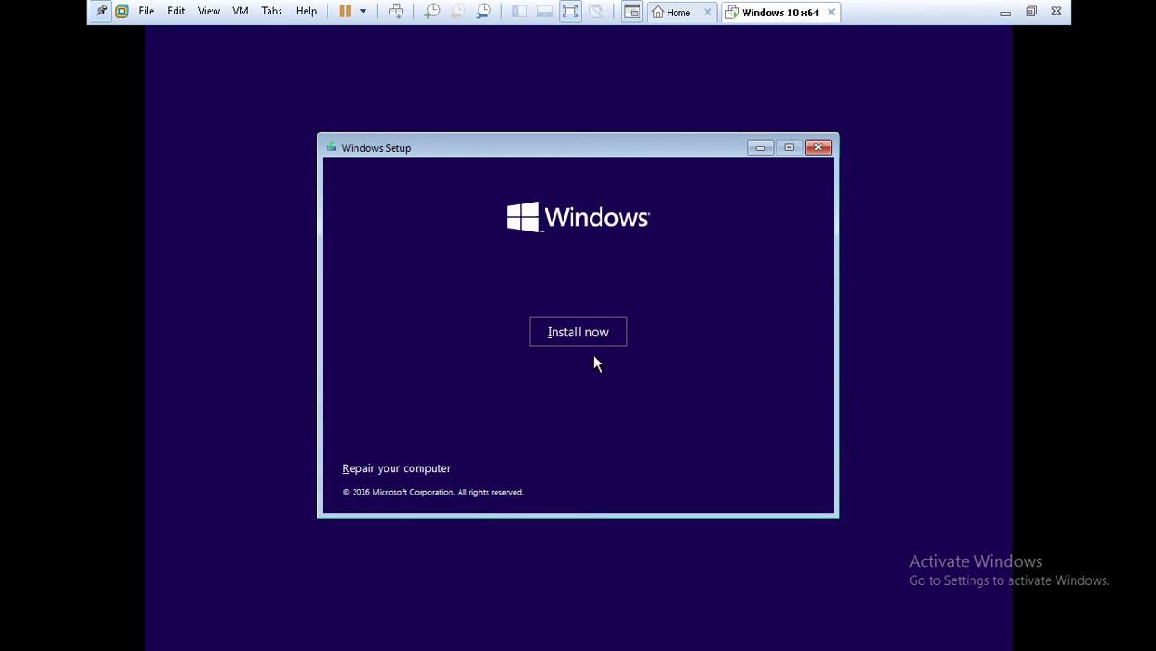
# Choose Install now and select the Windows 10 Enterprise (32-bit) edition.
pyautogui.click(548, 334)
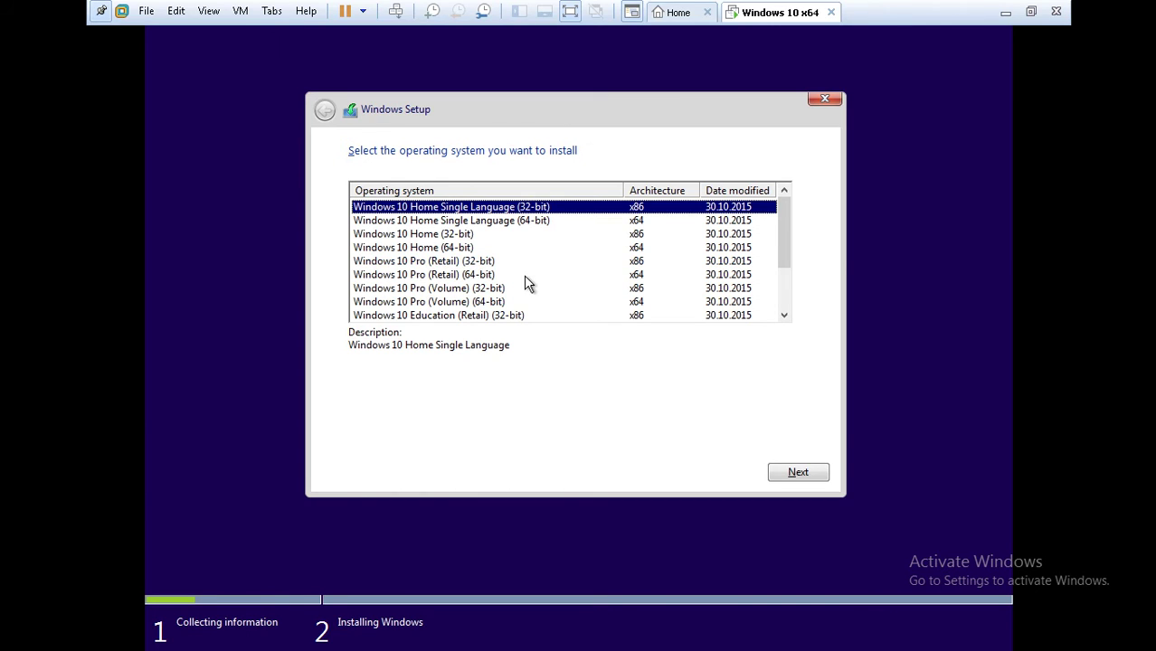
pyautogui.press('Down')
pyautogui.press('Down')
pyautogui.press('Down')
pyautogui.press('Down')
pyautogui.press('Down')
pyautogui.press('Down')
pyautogui.press('Down')
pyautogui.press('Down')
pyautogui.press('Down')
pyautogui.press('Down')
pyautogui.press('Down')
pyautogui.press('Down')
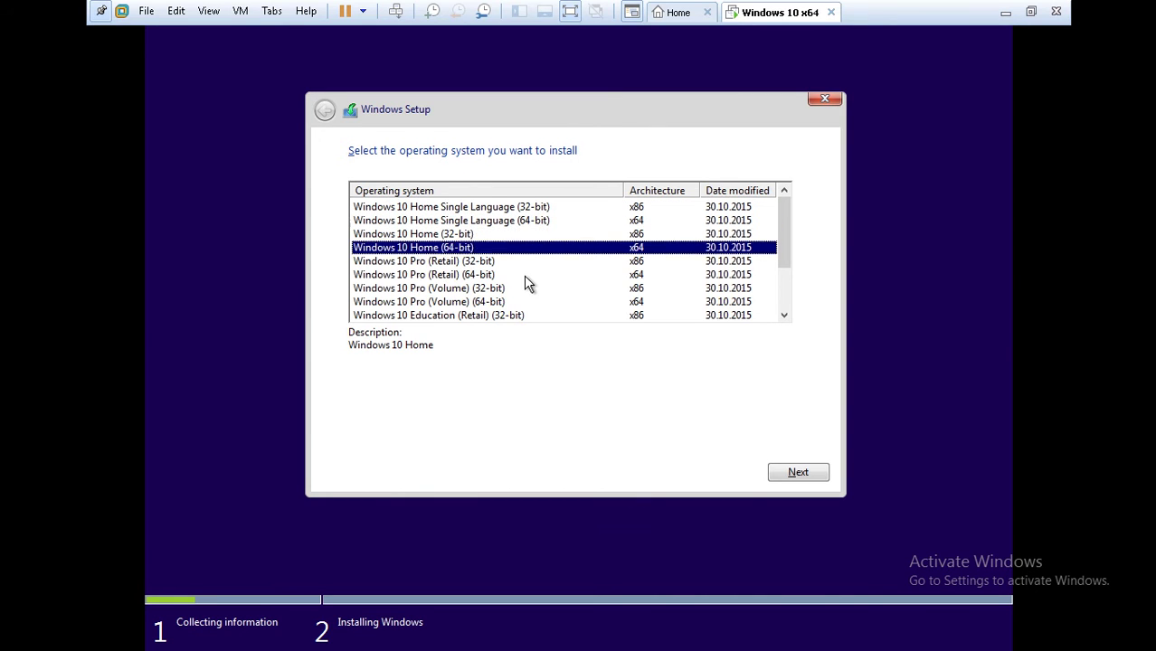
pyautogui.press('Down')
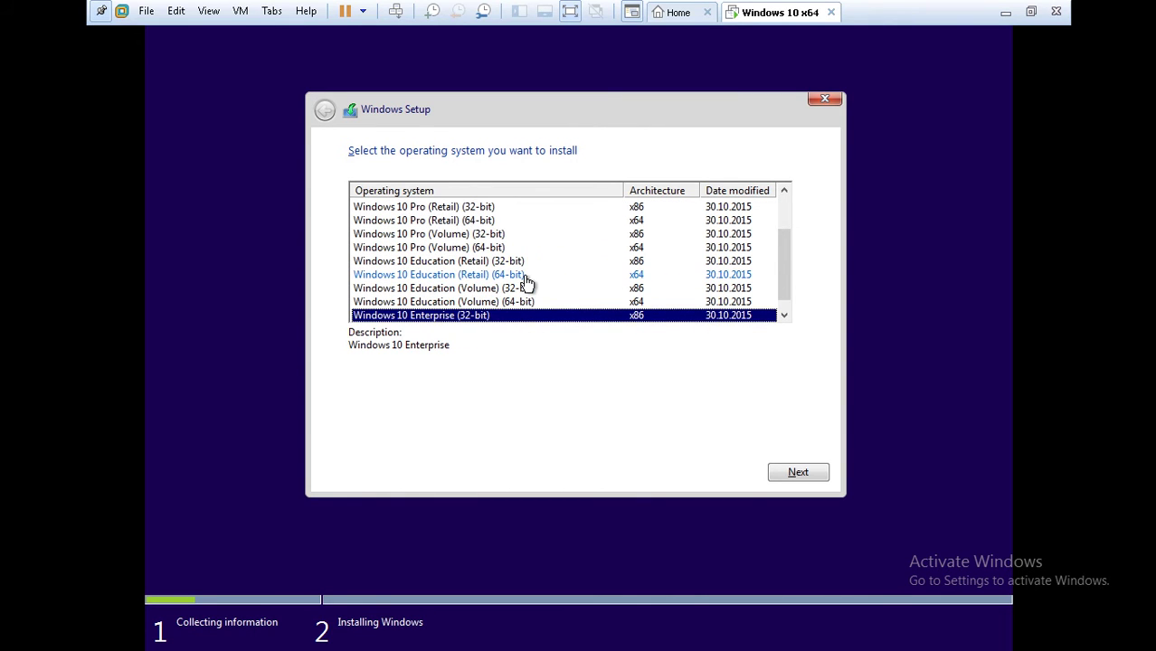
pyautogui.press('Down')
pyautogui.press('Up')
pyautogui.press('Up')
pyautogui.press('Up')
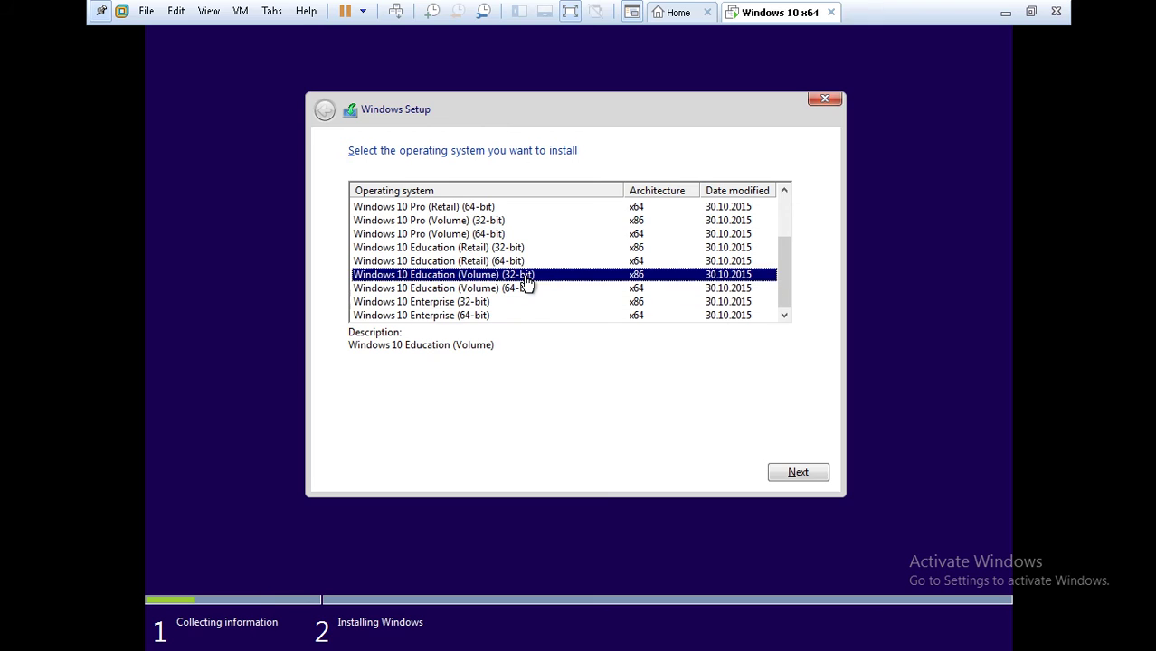
pyautogui.press('Up')
pyautogui.press('Down')
pyautogui.press('Down')
pyautogui.press('Down')
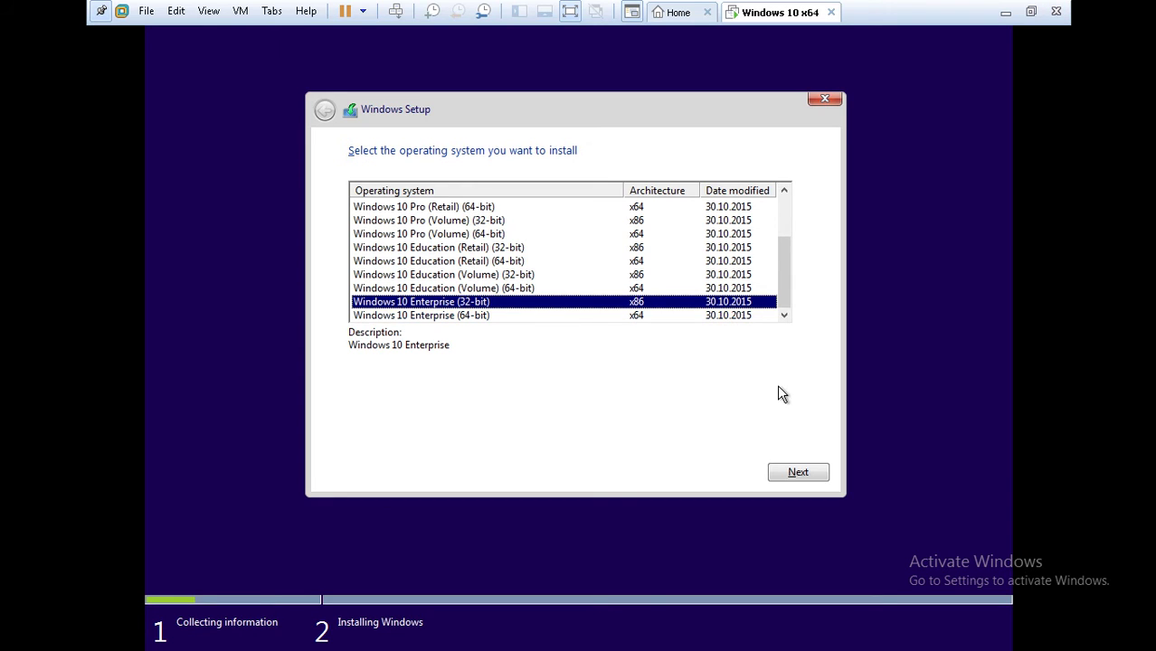
pyautogui.click(793, 477)
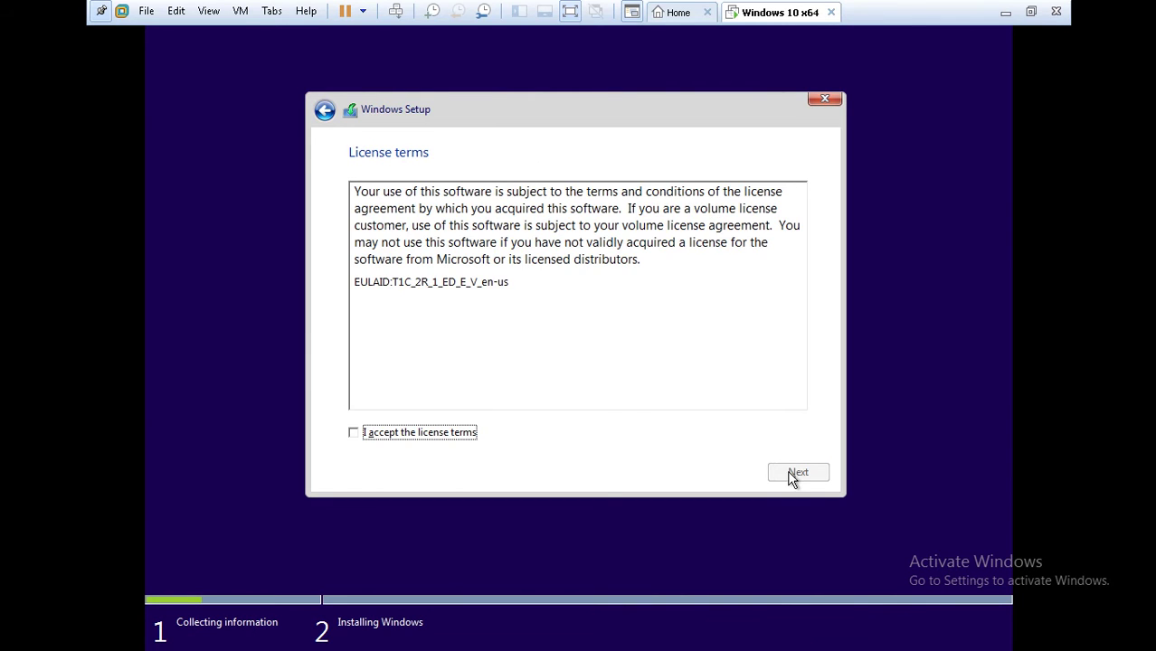
# Accept the license terms and pick 'Custom: Install Windows only (advanced)'.
pyautogui.click(355, 433)
pyautogui.click(354, 433)
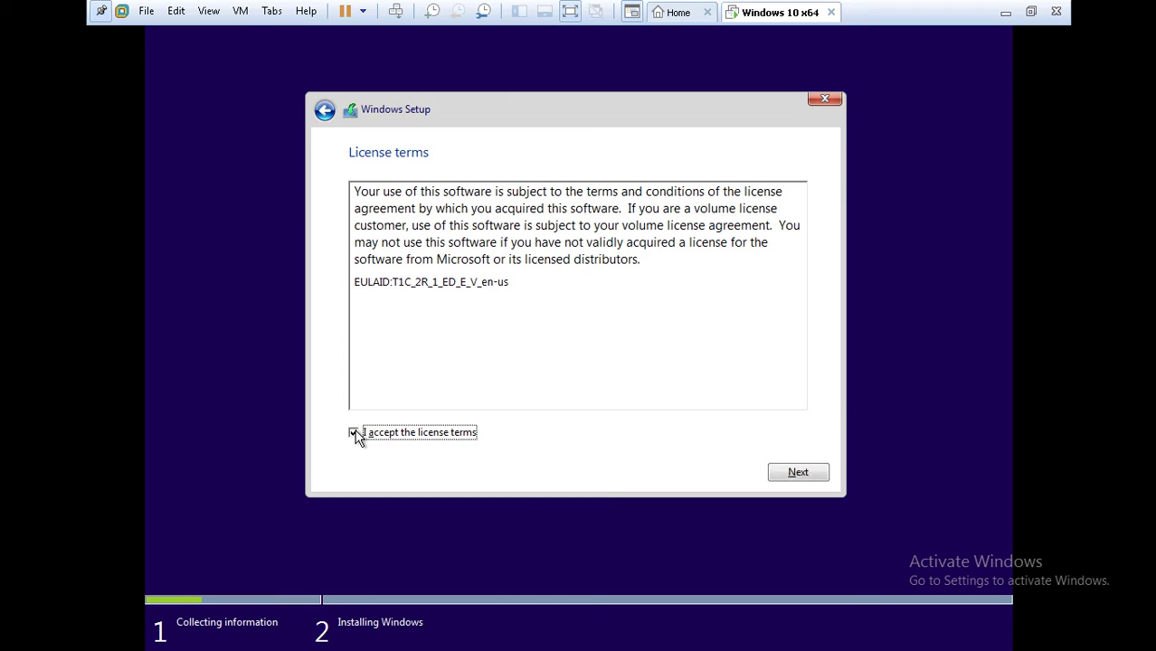
pyautogui.click(799, 473)
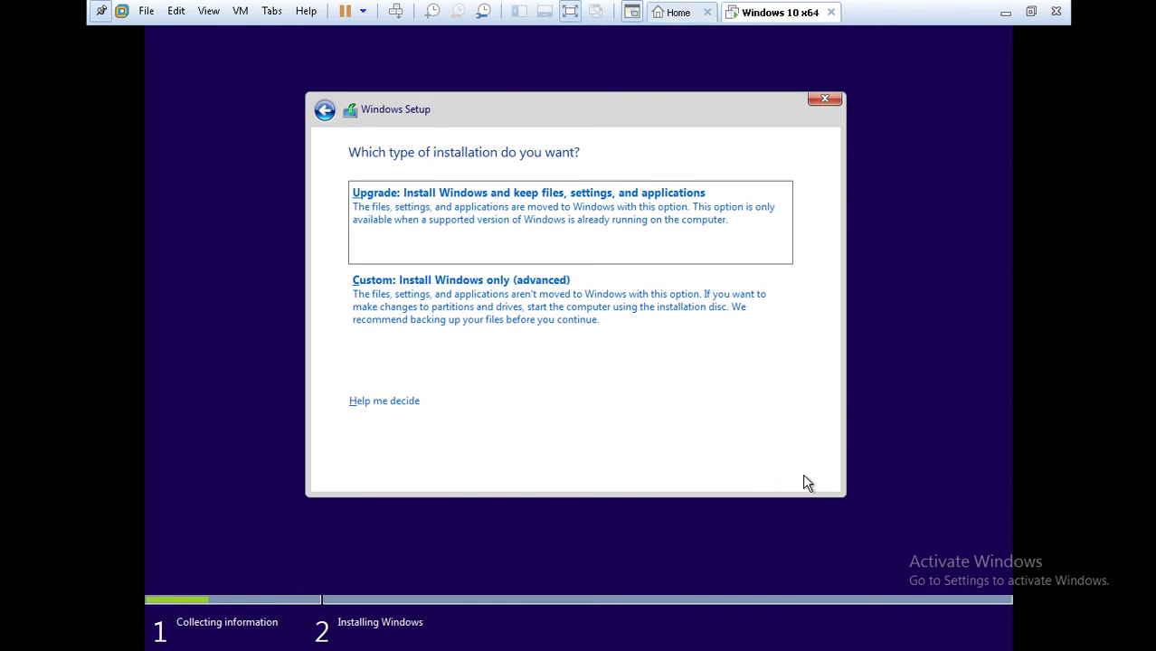
pyautogui.click(463, 301)
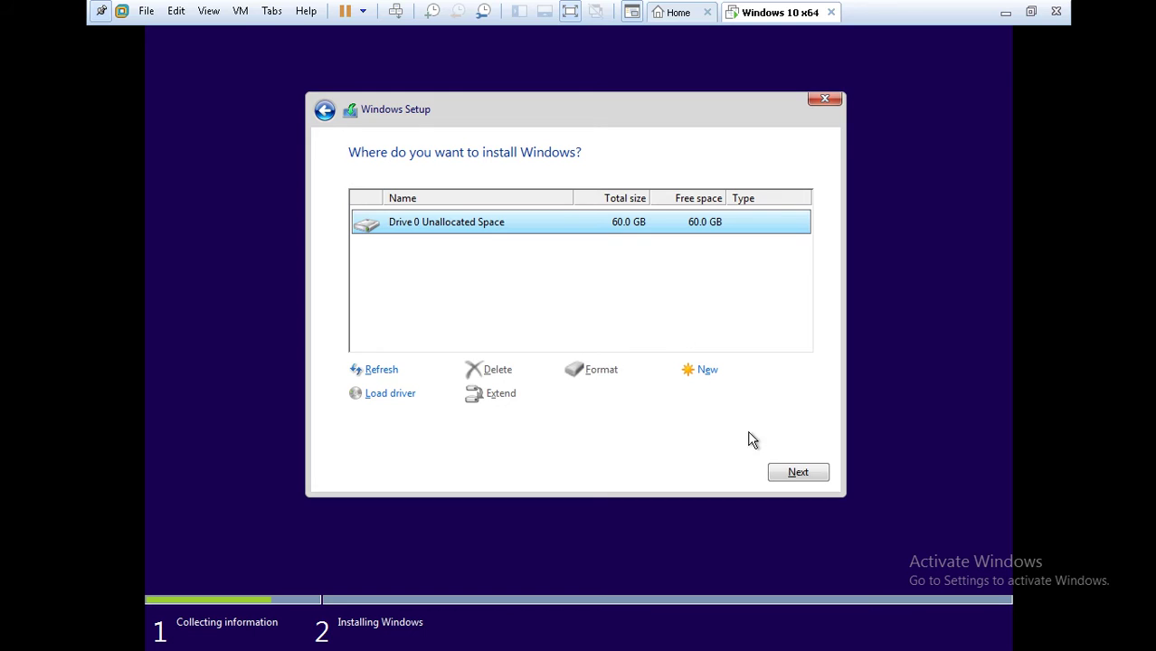
# Install Windows onto Drive 0's 60.0 GB unallocated space, then minimize VMware Workstation.
pyautogui.click(793, 476)
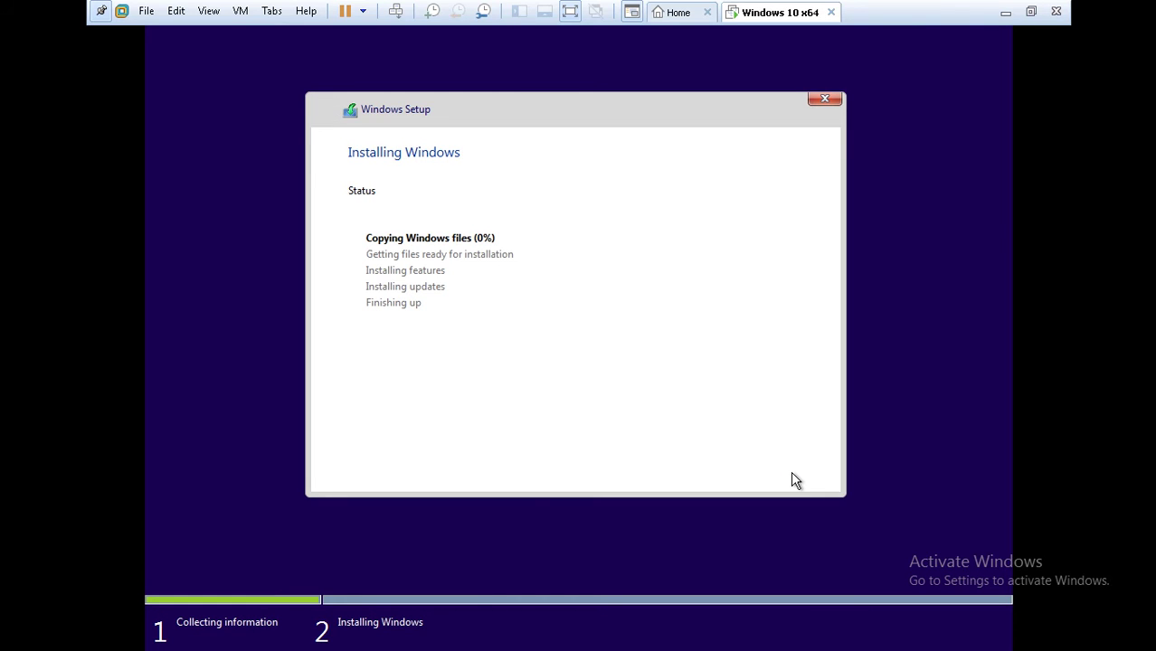
pyautogui.click(1004, 13)
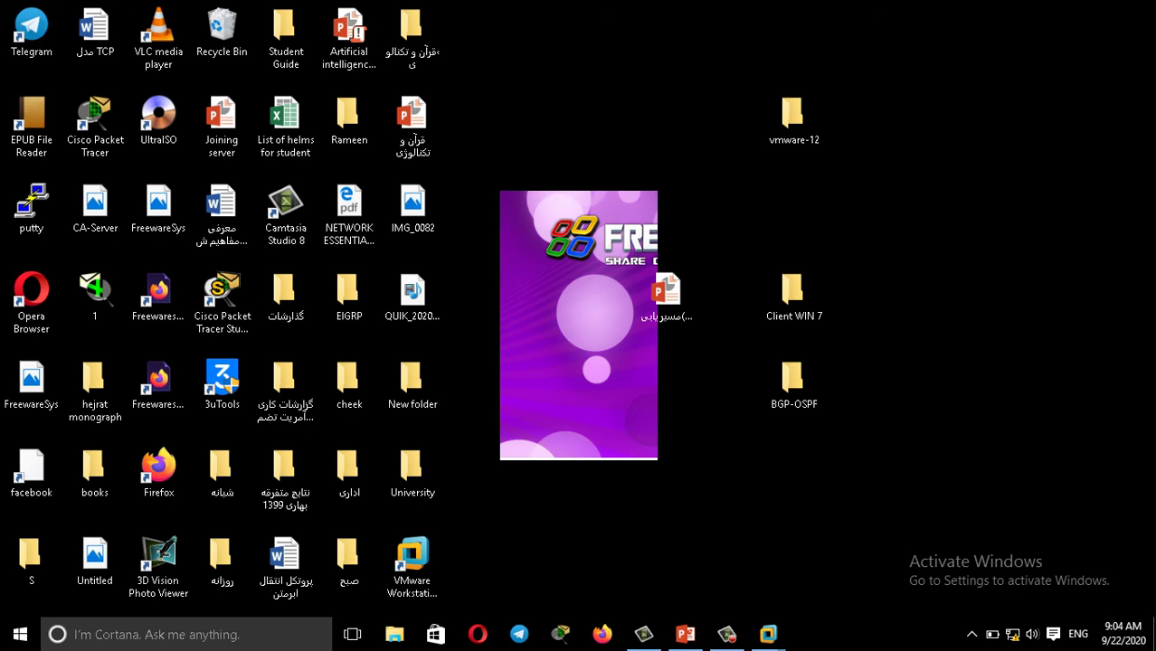
# Check the Camtasia Recorder panel, then return to the rebooting Windows 10 VM.
pyautogui.click(726, 633)
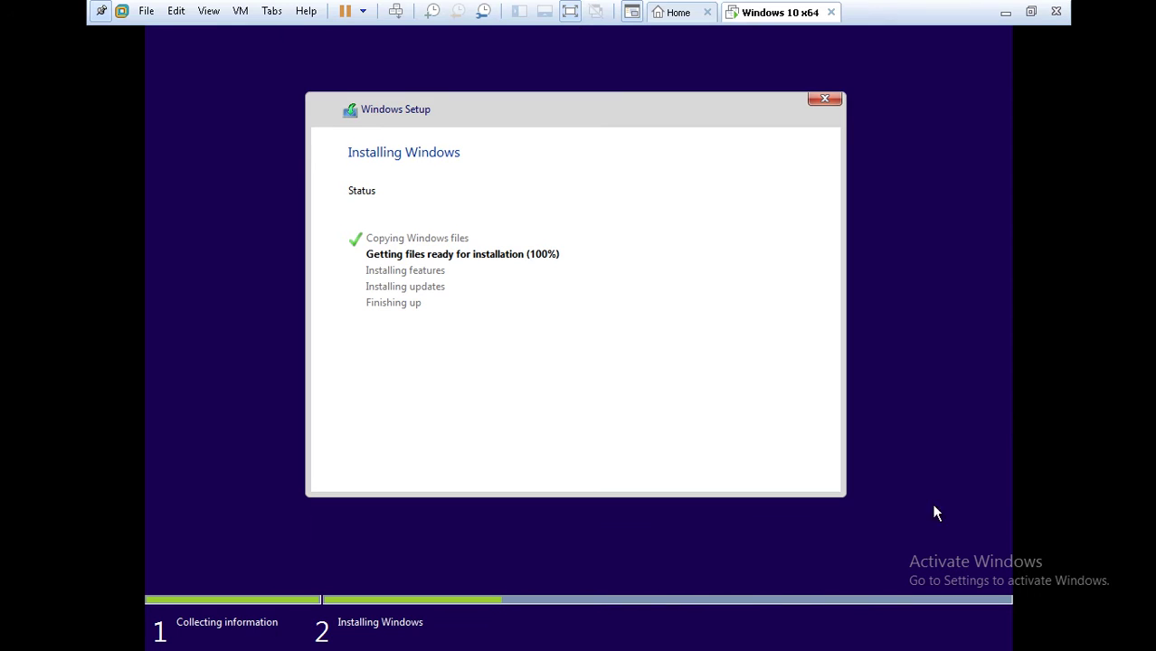
pyautogui.click(769, 377)
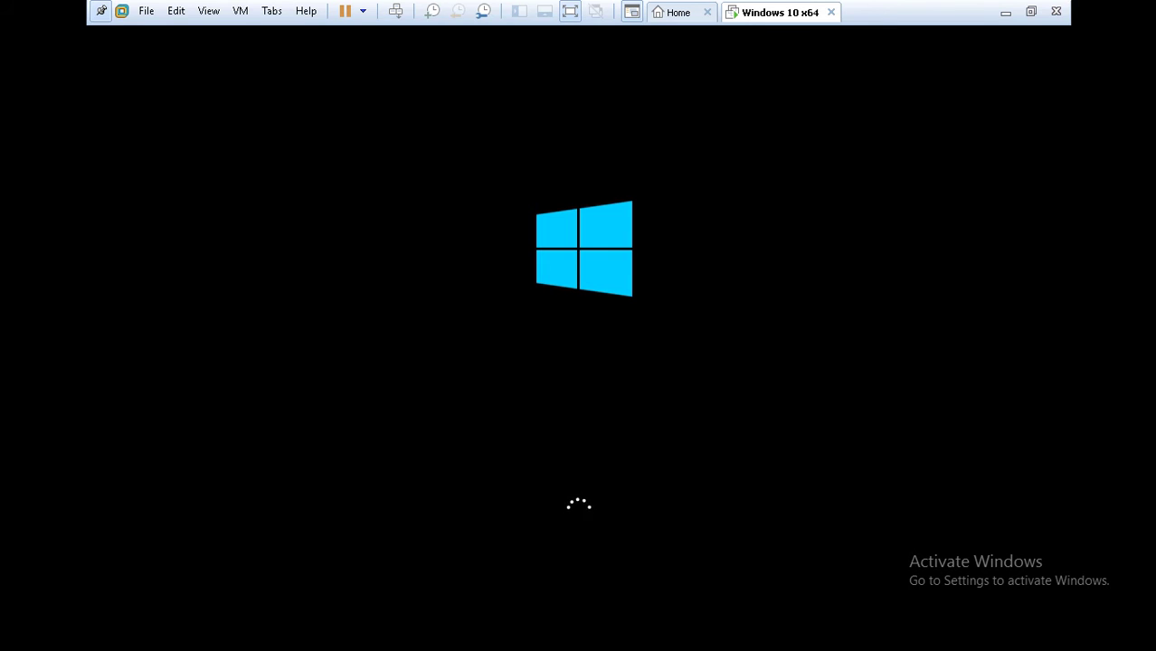
# Capture and then release VM input while Windows boots to the Get going fast page.
pyautogui.click(579, 31)
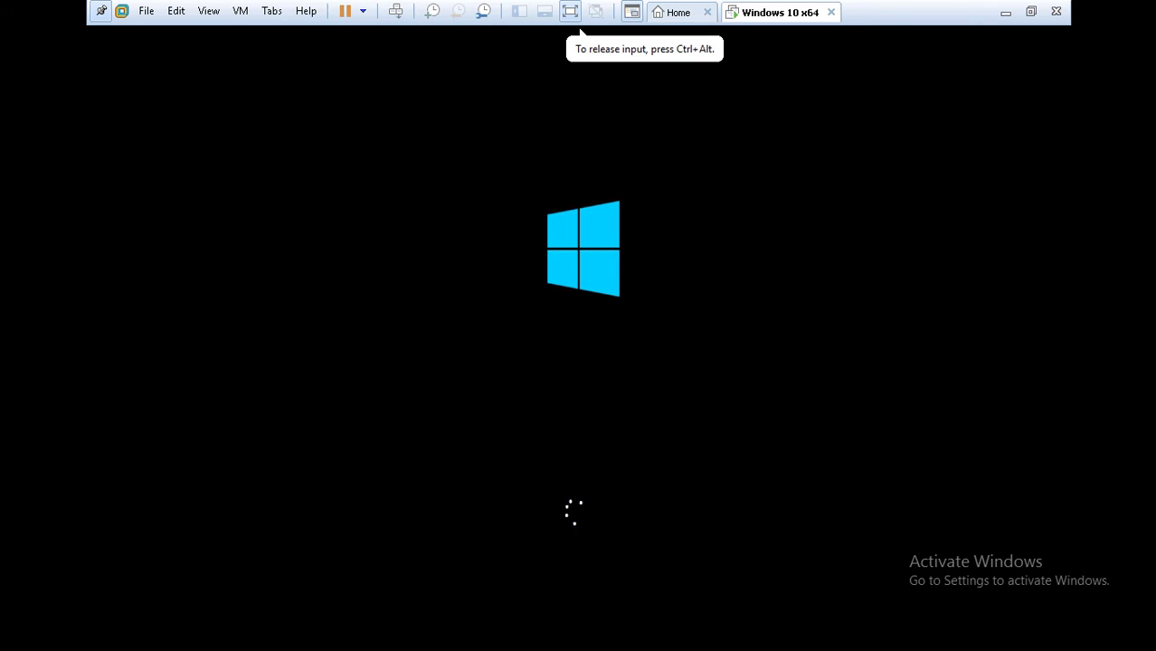
pyautogui.hotkey('ctrl', 'alt')
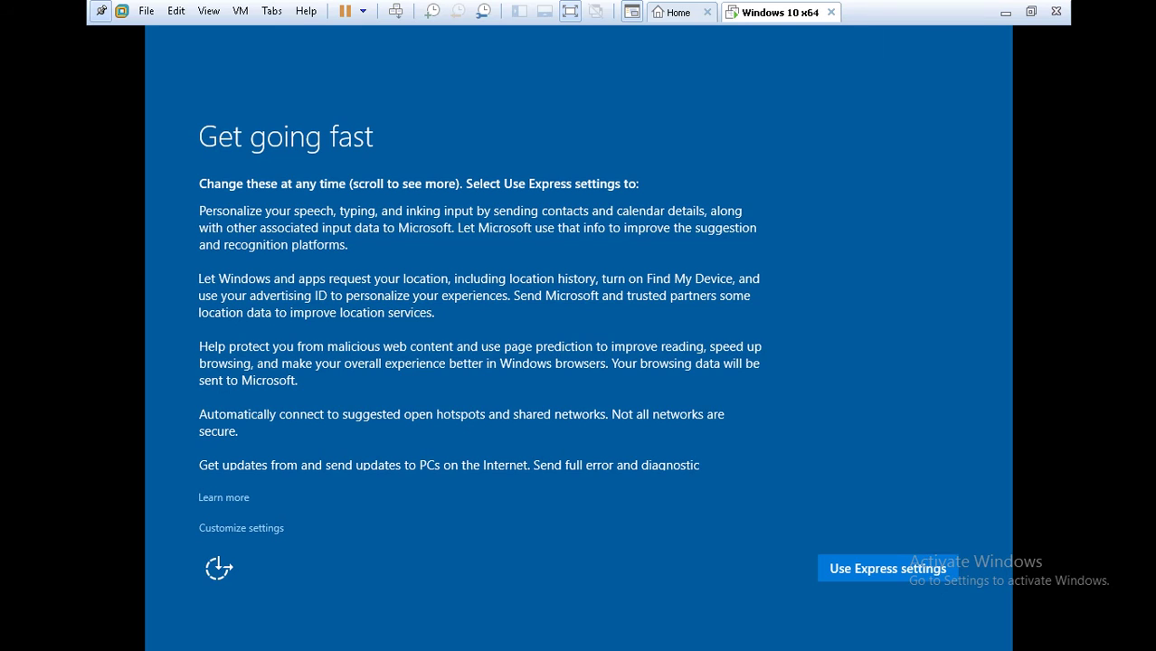
# Accept Windows Express settings in the VM, then minimize the VMware window.
pyautogui.click(858, 574)
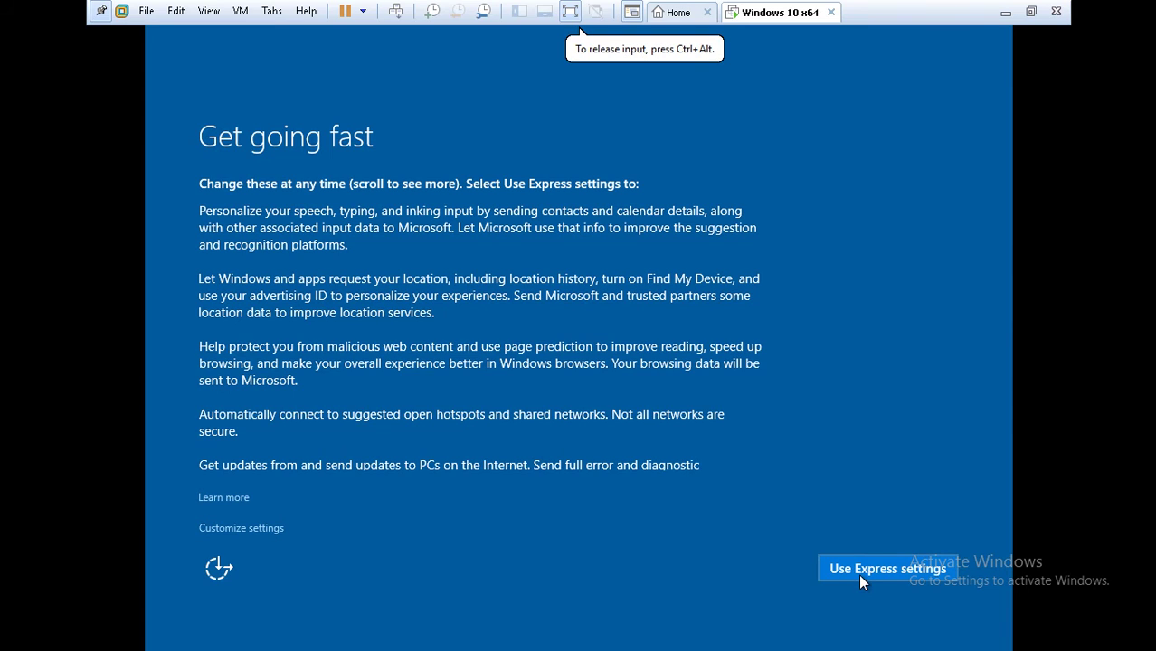
pyautogui.click(851, 565)
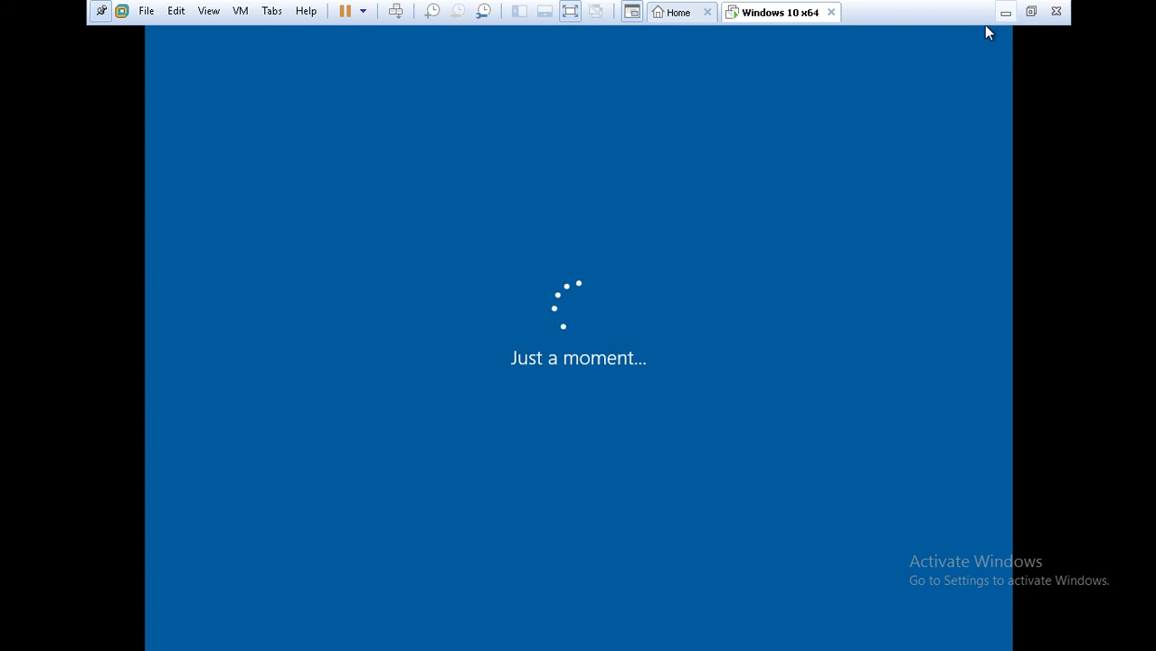
pyautogui.click(1005, 13)
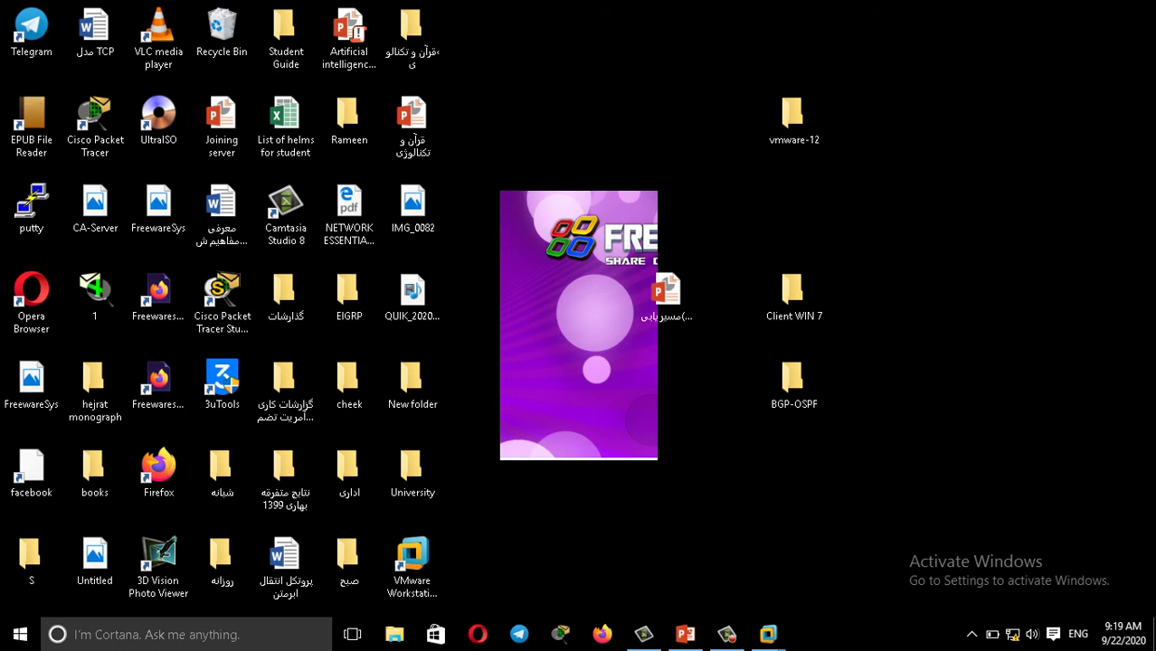
# Restore the VM and create the local account 'MCSE' with a password and password hint.
pyautogui.moveTo(768, 634)
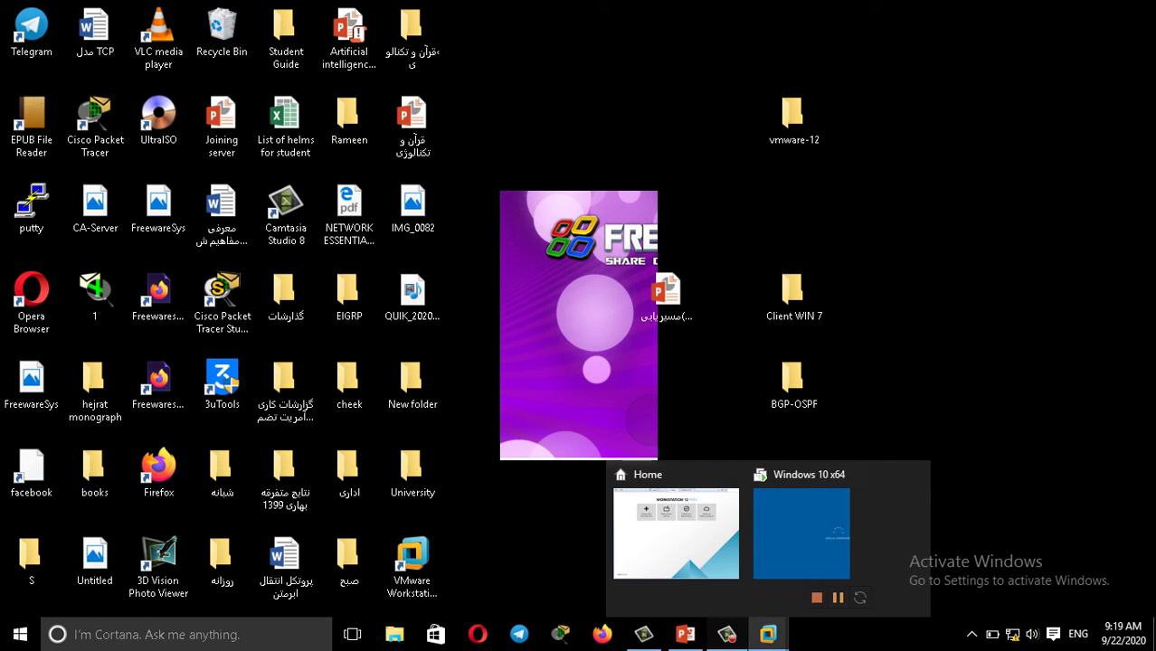
pyautogui.click(768, 634)
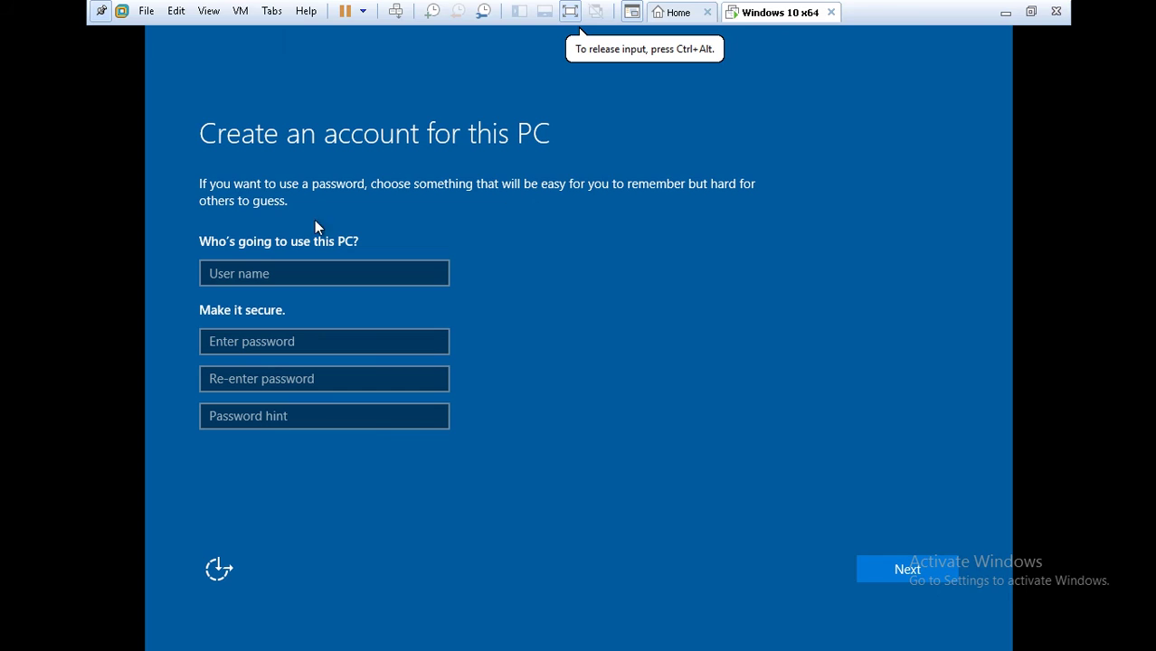
pyautogui.click(294, 275)
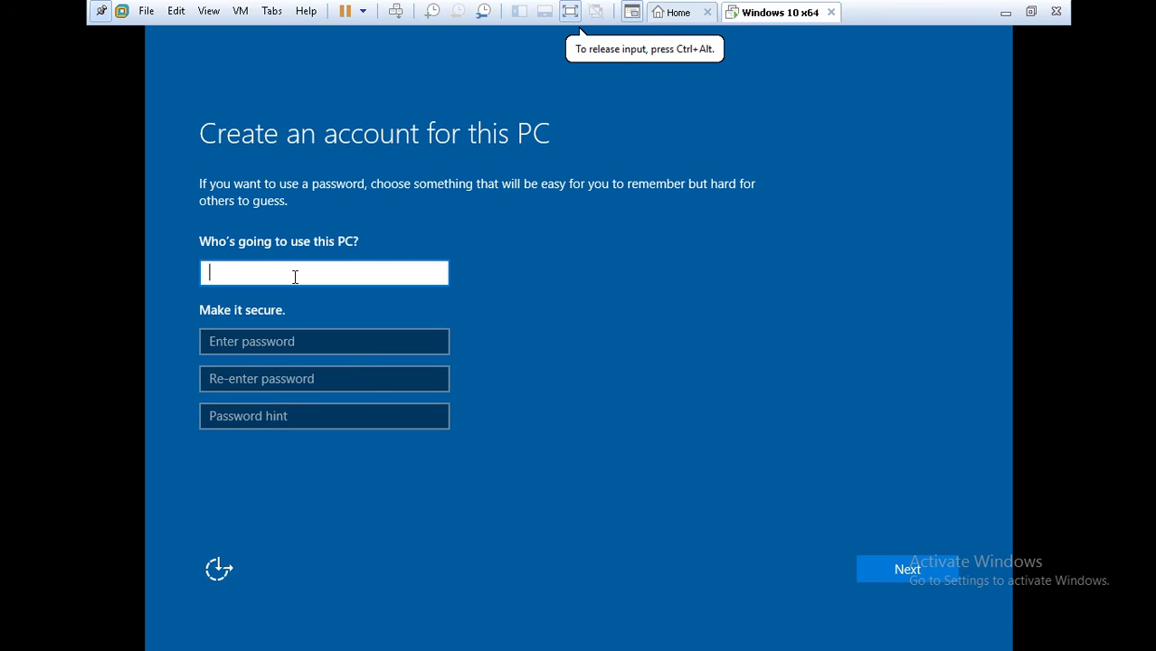
pyautogui.write('MCSE')
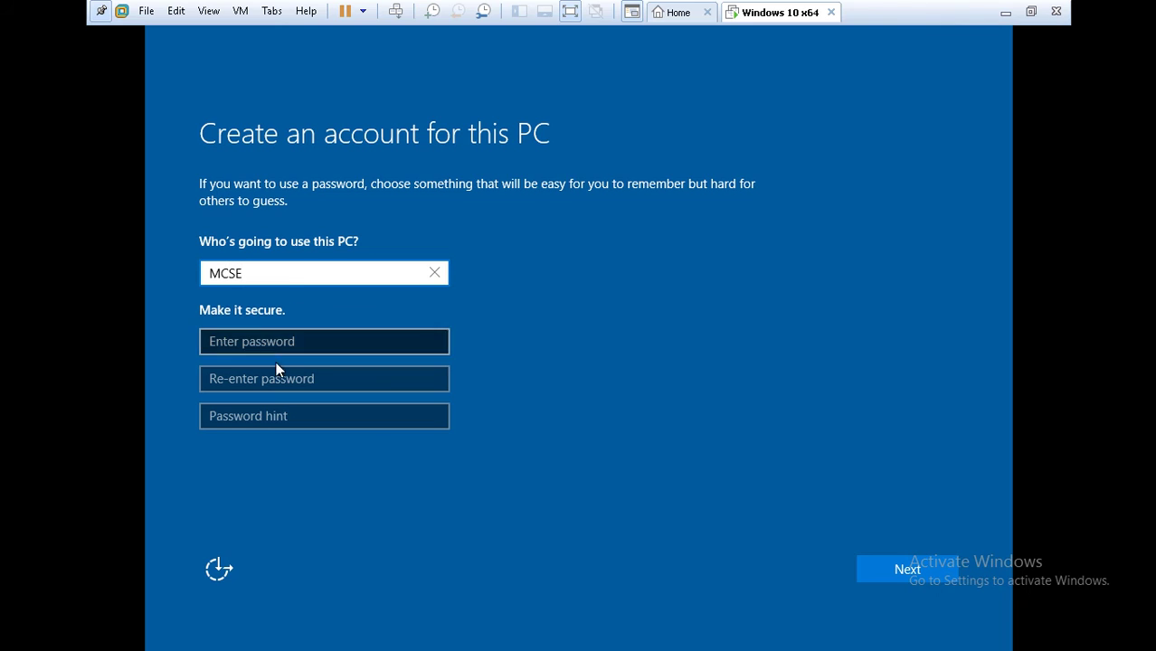
pyautogui.click(279, 345)
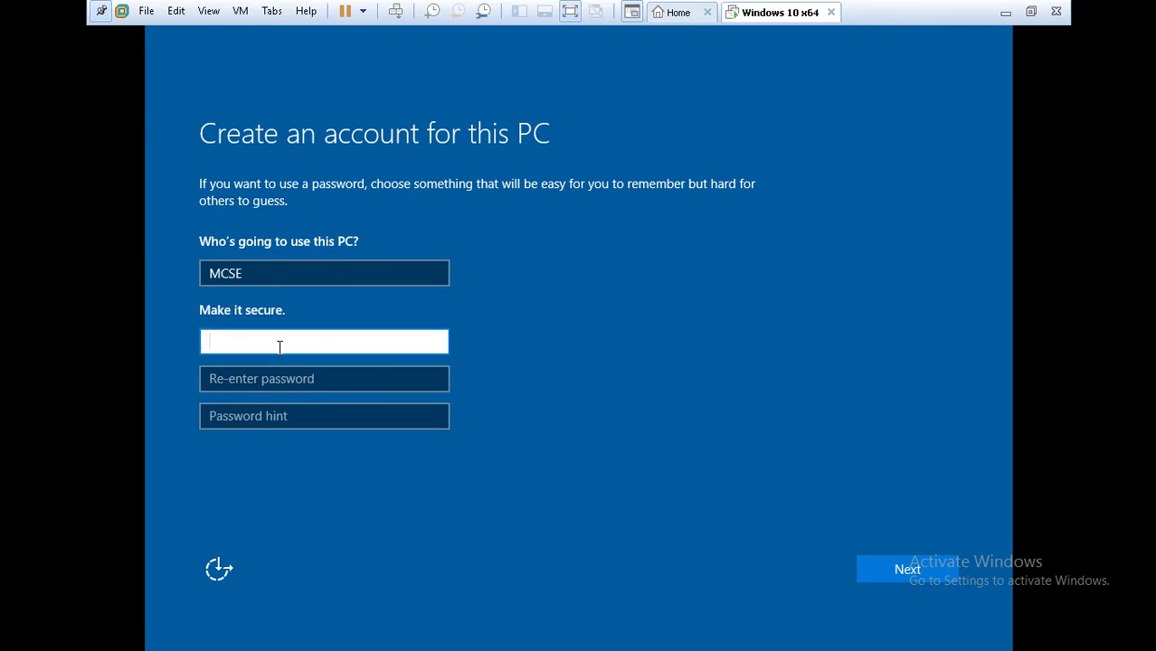
pyautogui.write('**********')
pyautogui.click(284, 379)
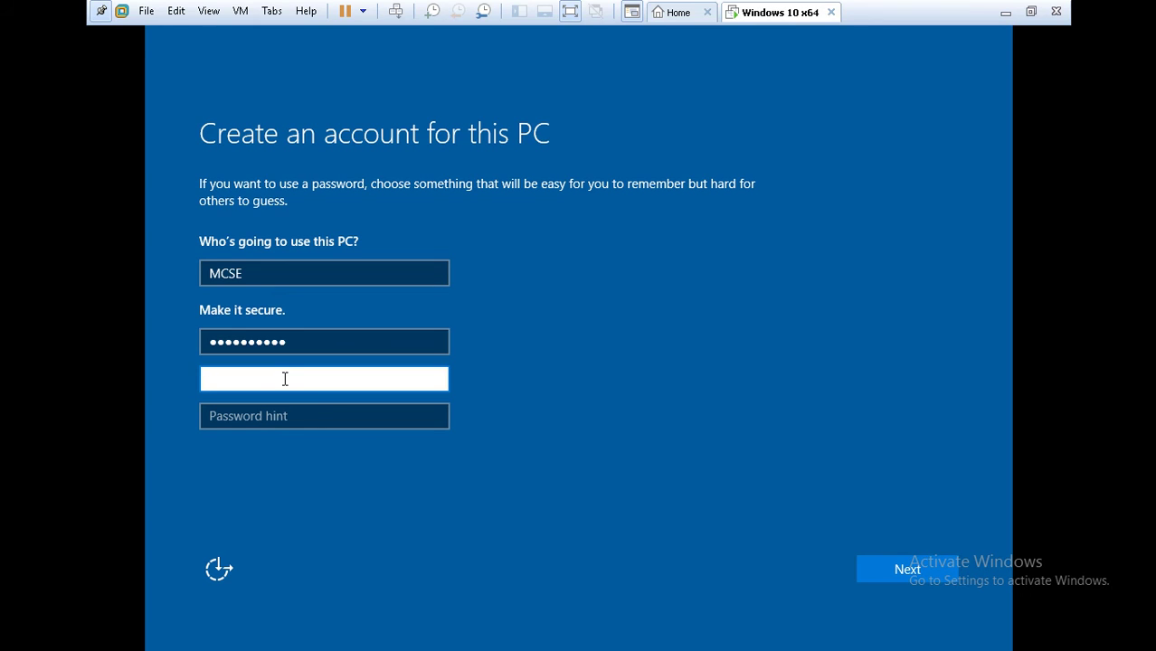
pyautogui.write('**********')
pyautogui.click(285, 420)
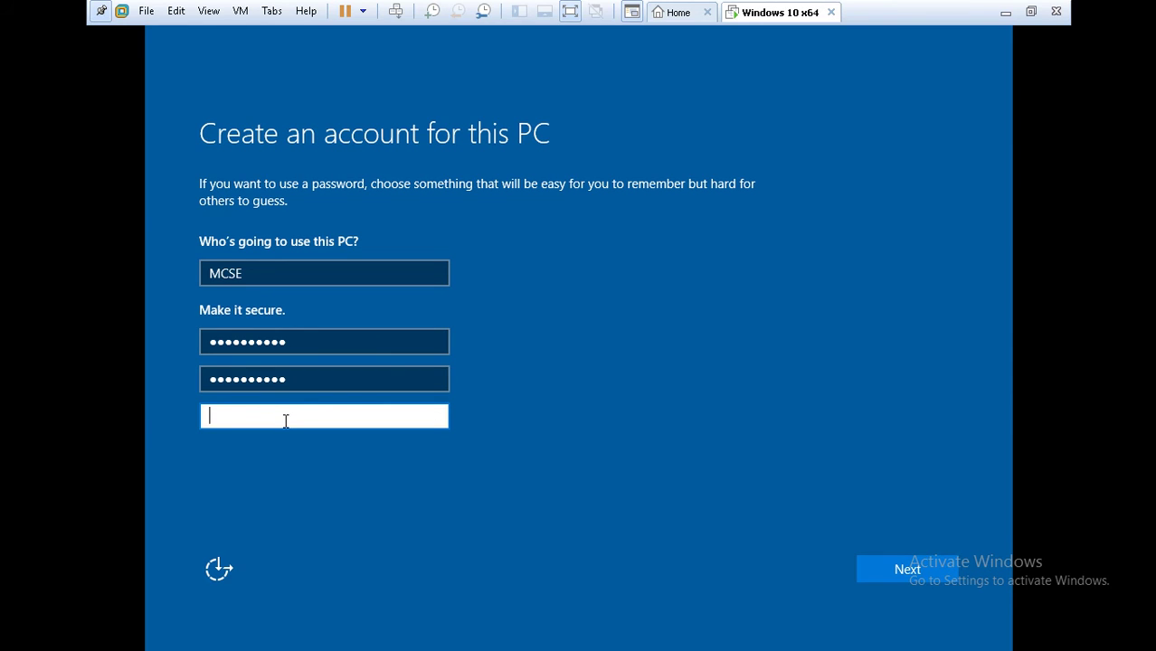
pyautogui.write('1234')
pyautogui.click(889, 568)
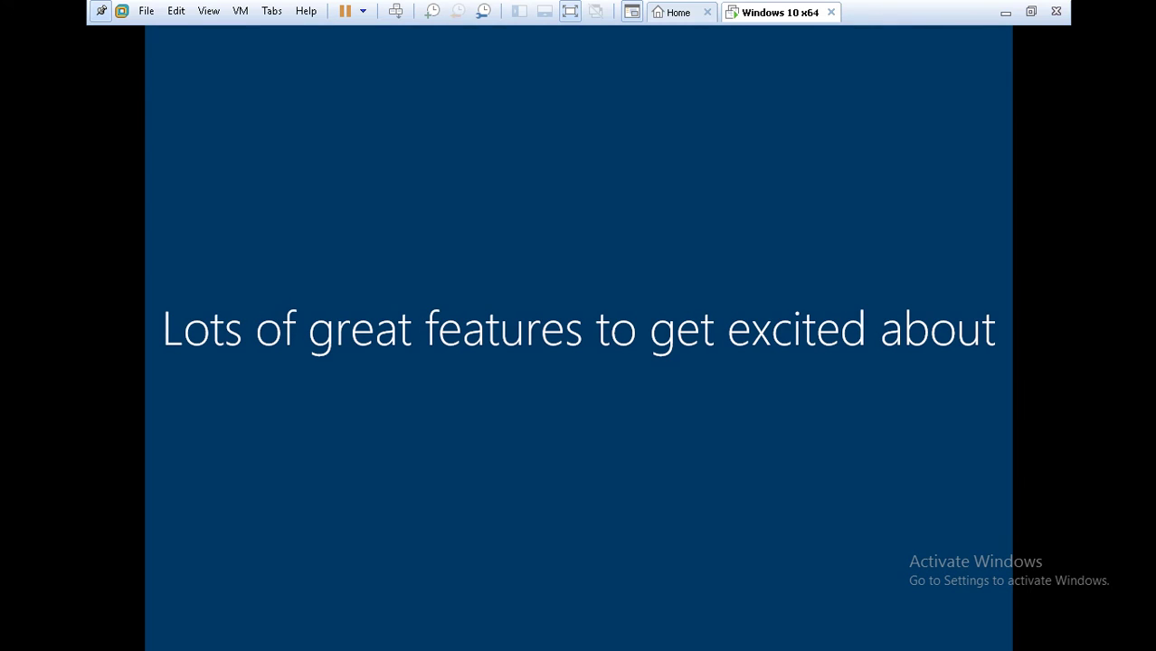
# Capture input into the VM while setup advances to 'Getting everything ready for you'.
pyautogui.click(582, 33)
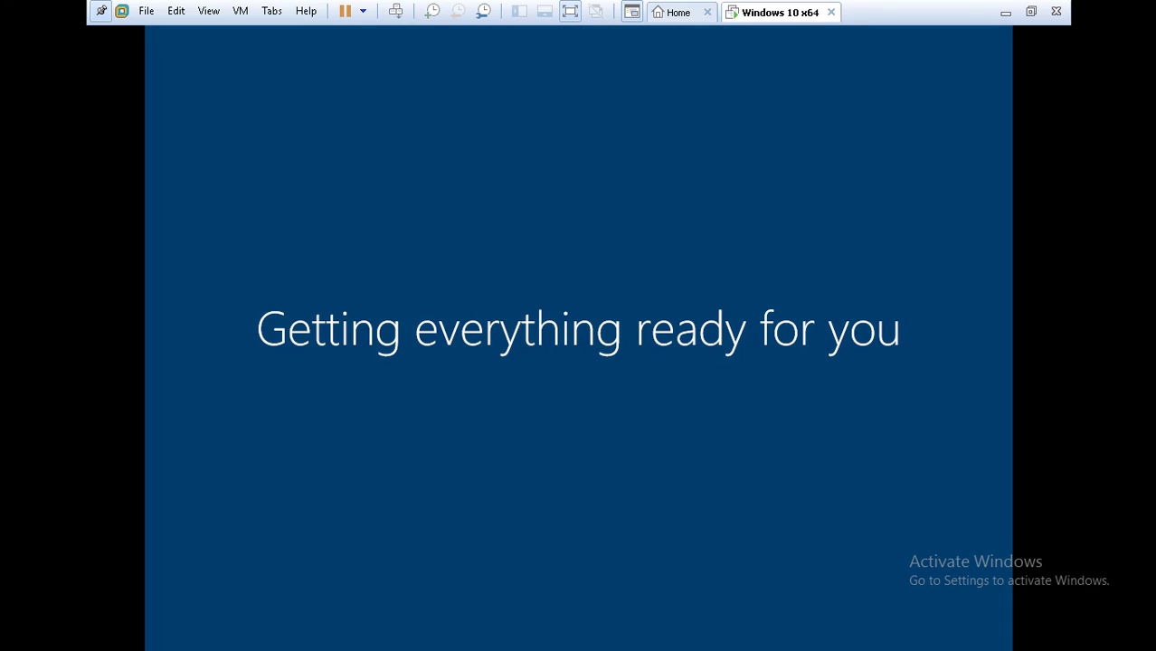
pyautogui.click(580, 33)
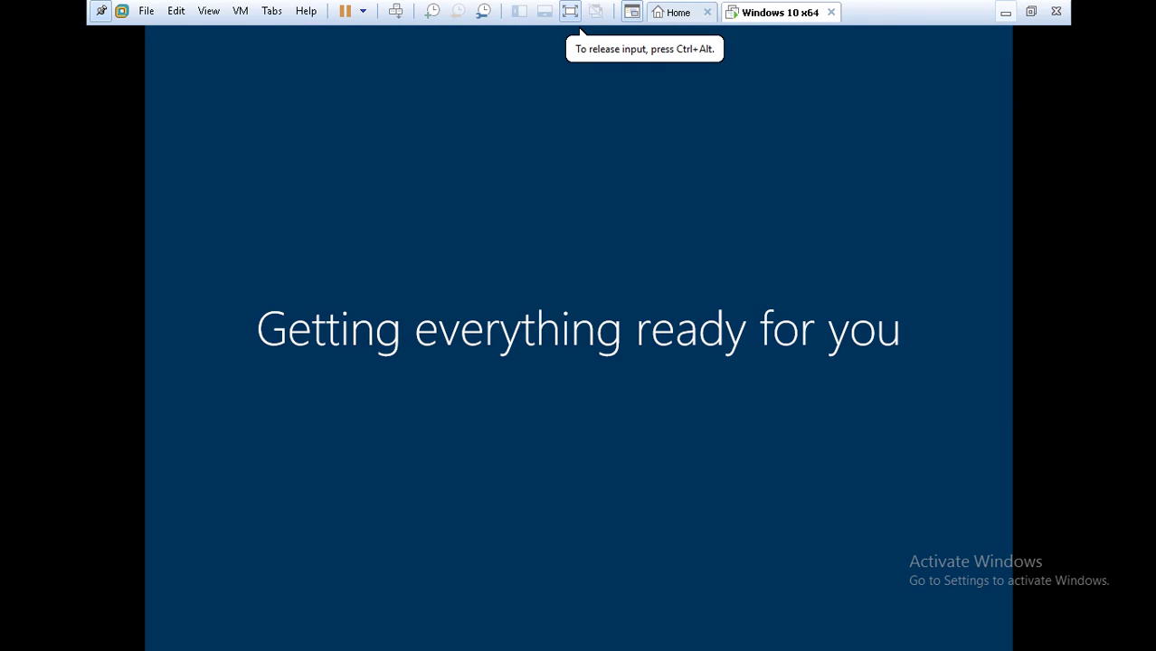
# Minimize VMware and bring up the Camtasia recorder controls on the host desktop.
pyautogui.click(1005, 12)
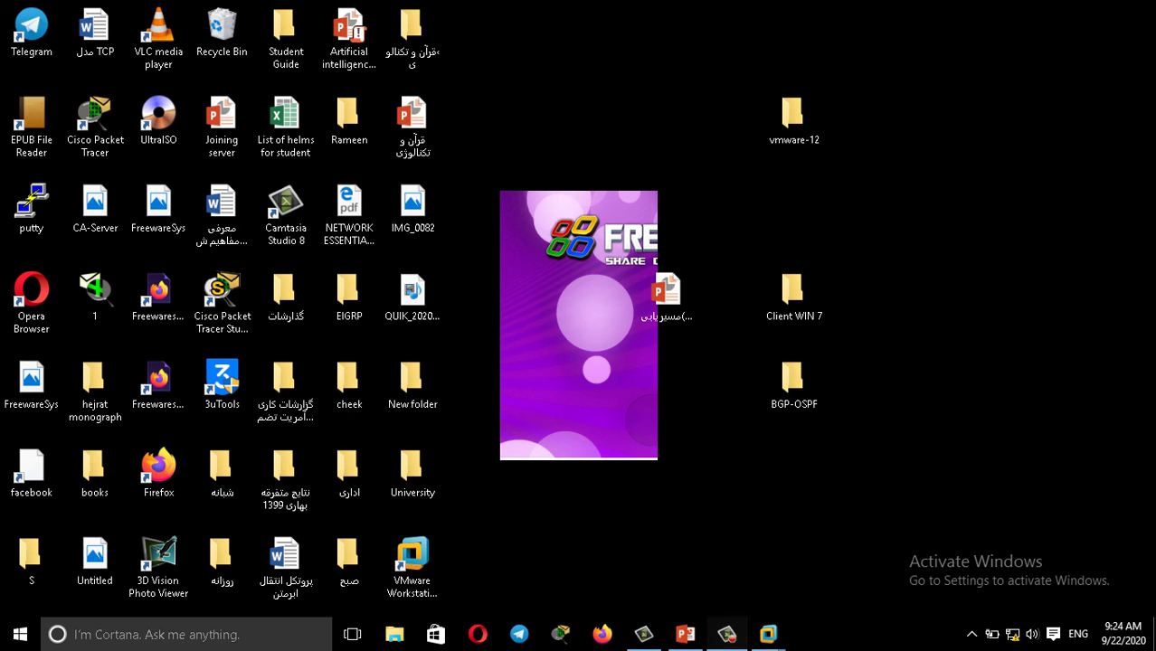
pyautogui.click(768, 634)
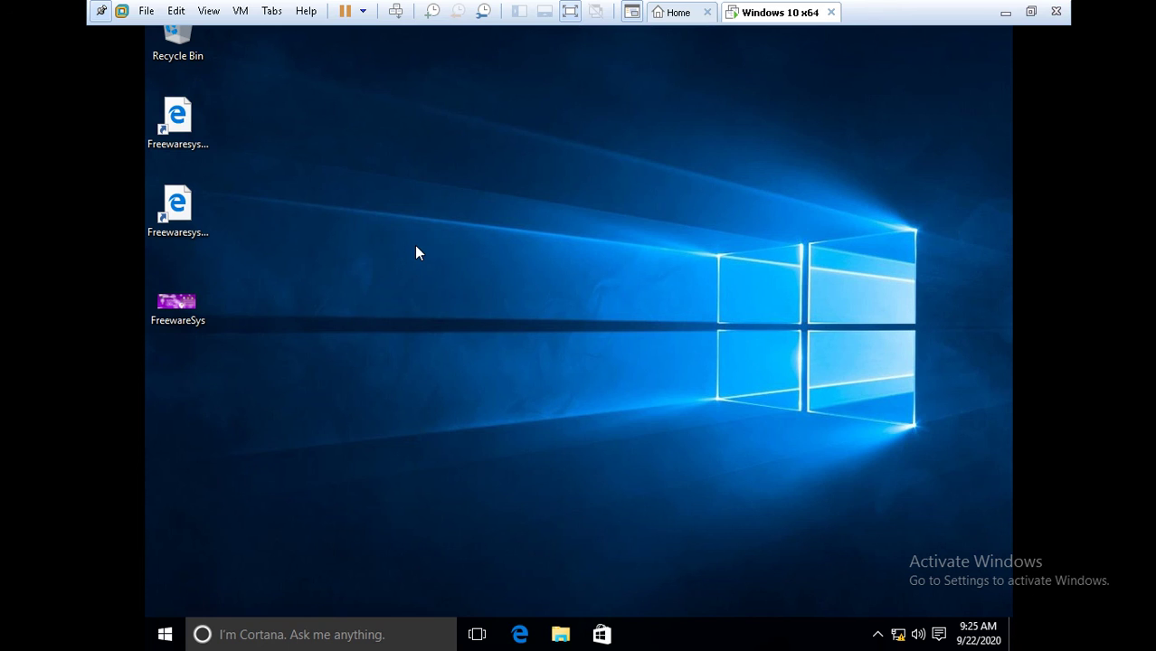
# Run VM > Install VMware Tools and confirm connecting the installer CD.
pyautogui.click(241, 13)
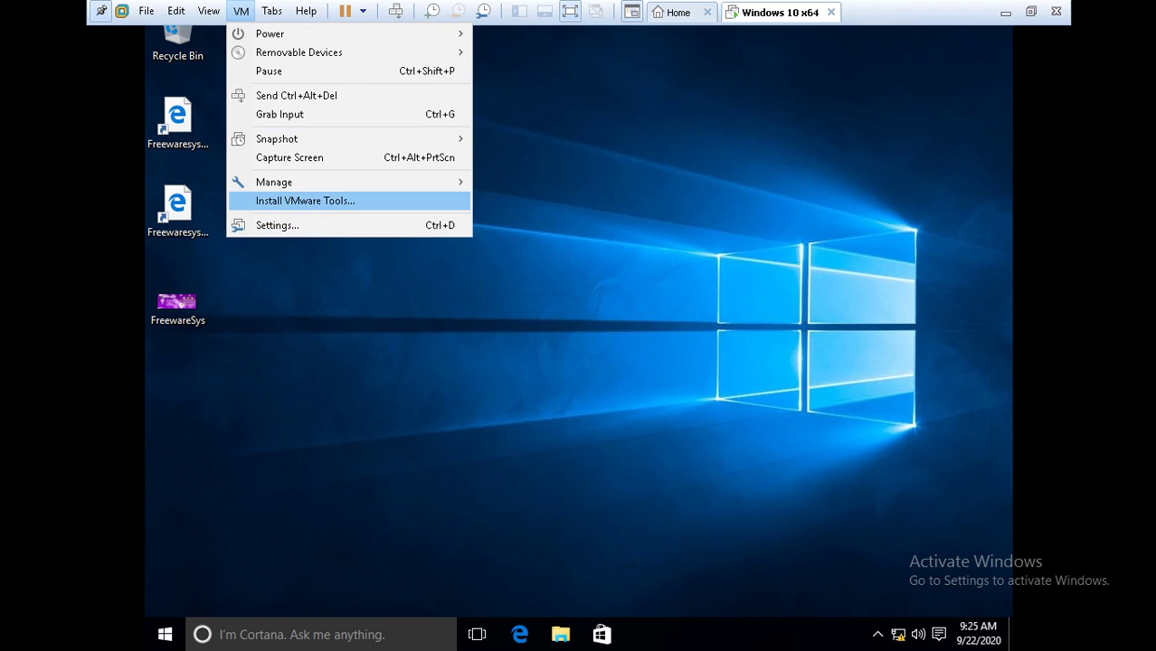
pyautogui.click(340, 201)
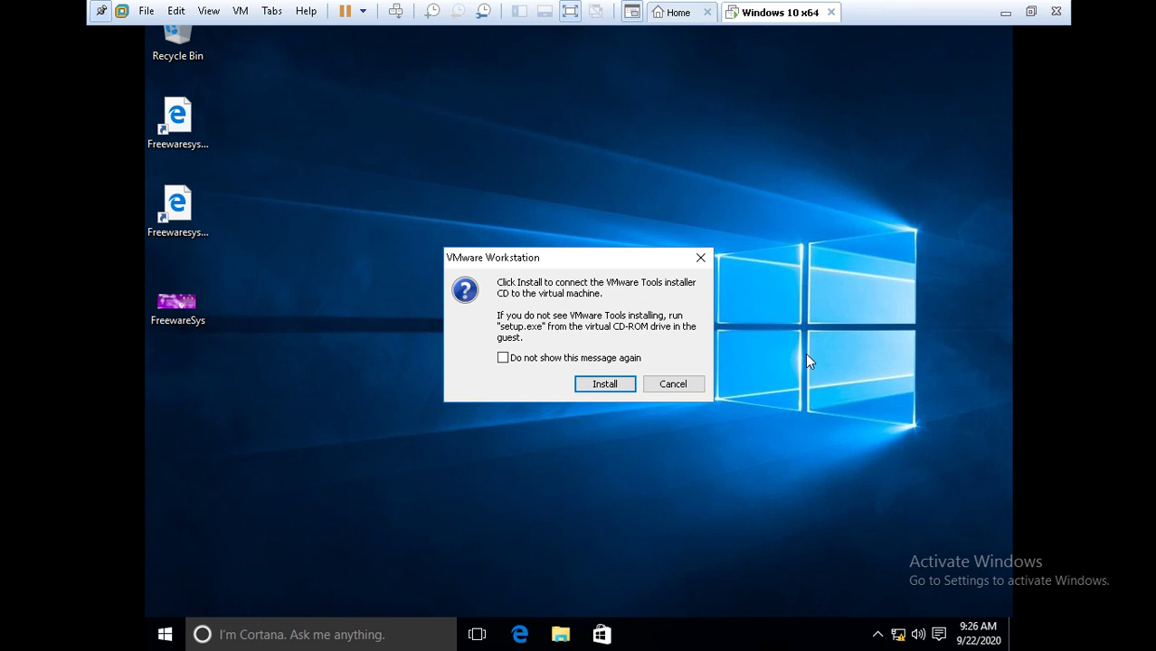
pyautogui.press('Tab')
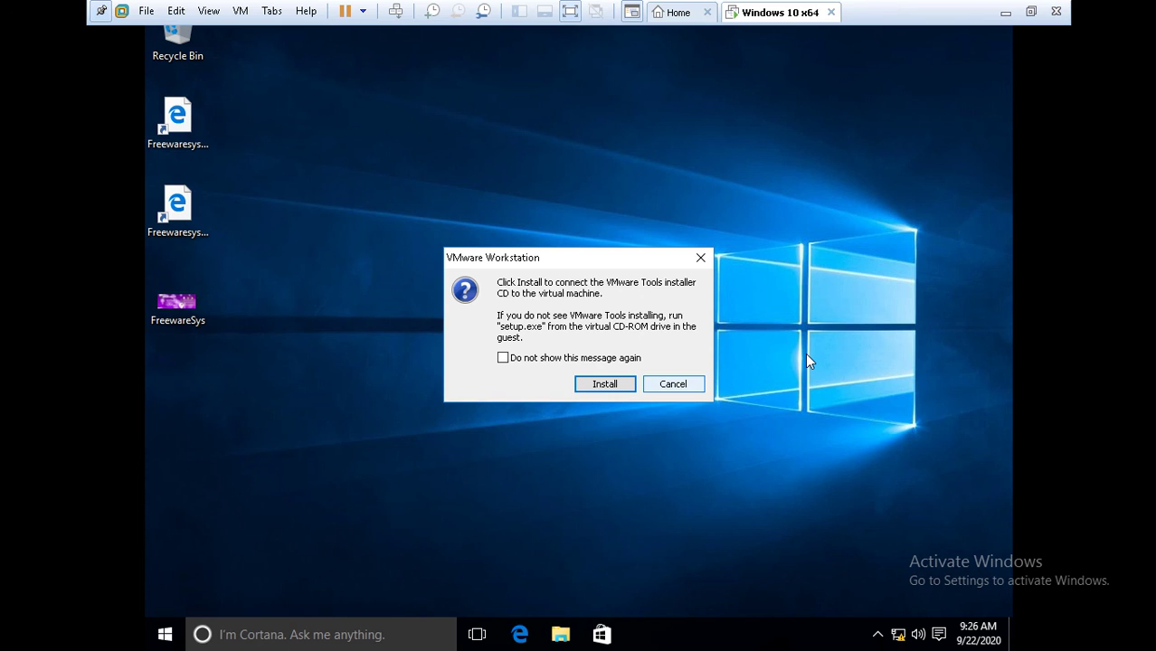
pyautogui.press('Tab')
pyautogui.press('Return')
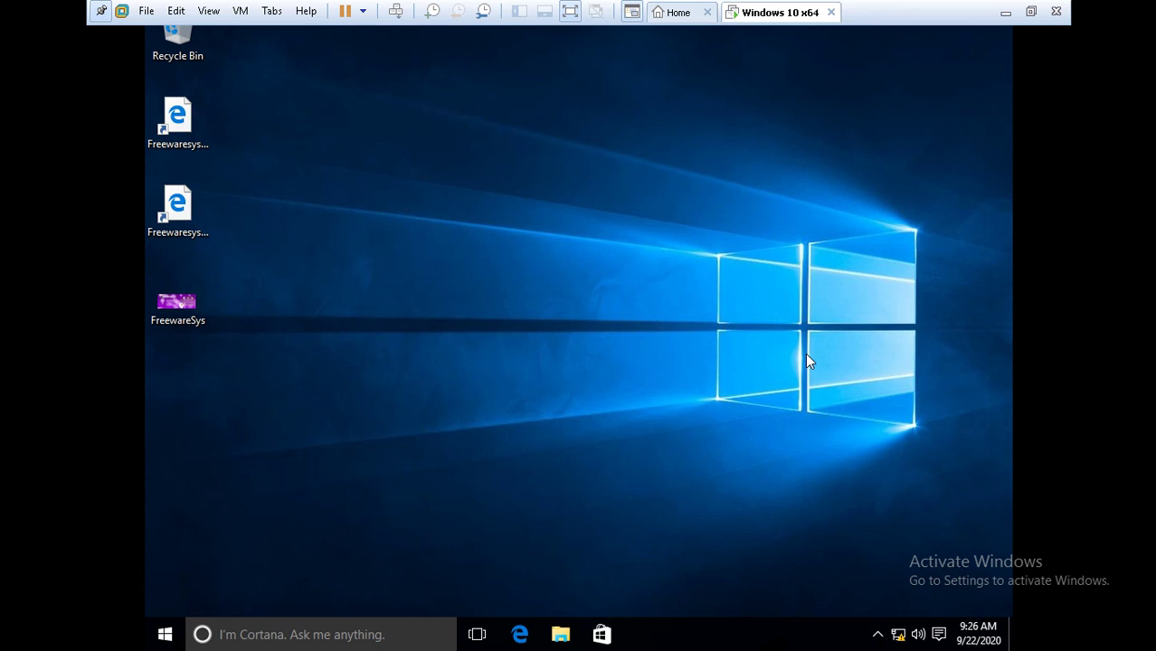
# Confirm in the VM menu that VMware Tools is installing, then minimize VMware.
pyautogui.click(645, 356)
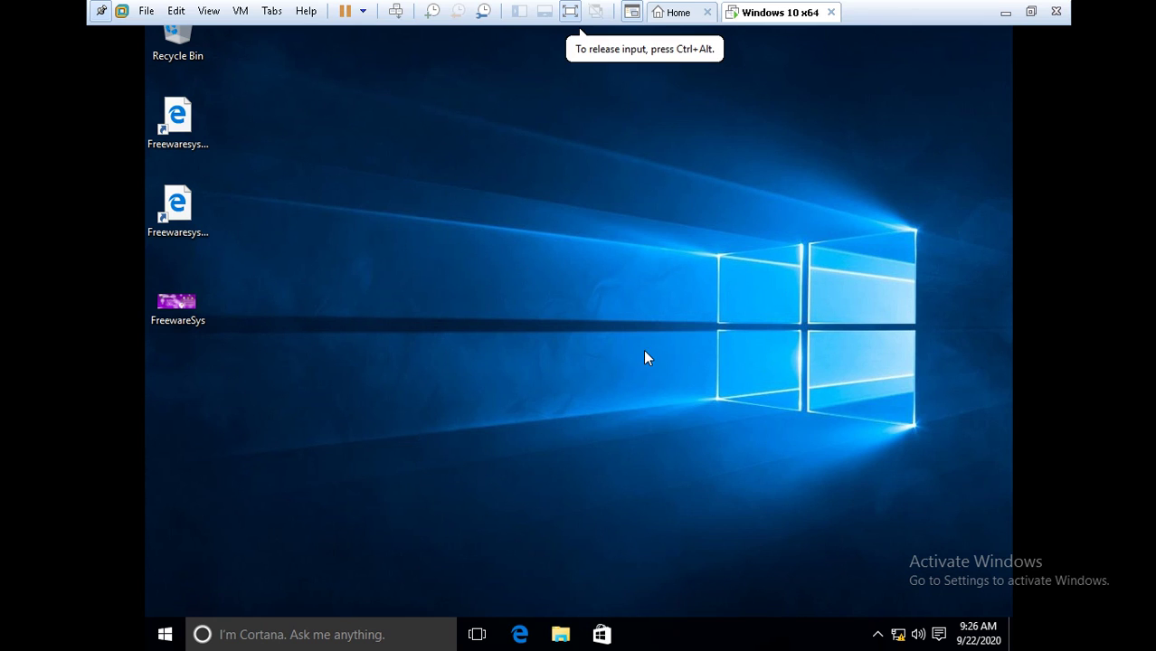
pyautogui.hotkey('ctrl', 'alt')
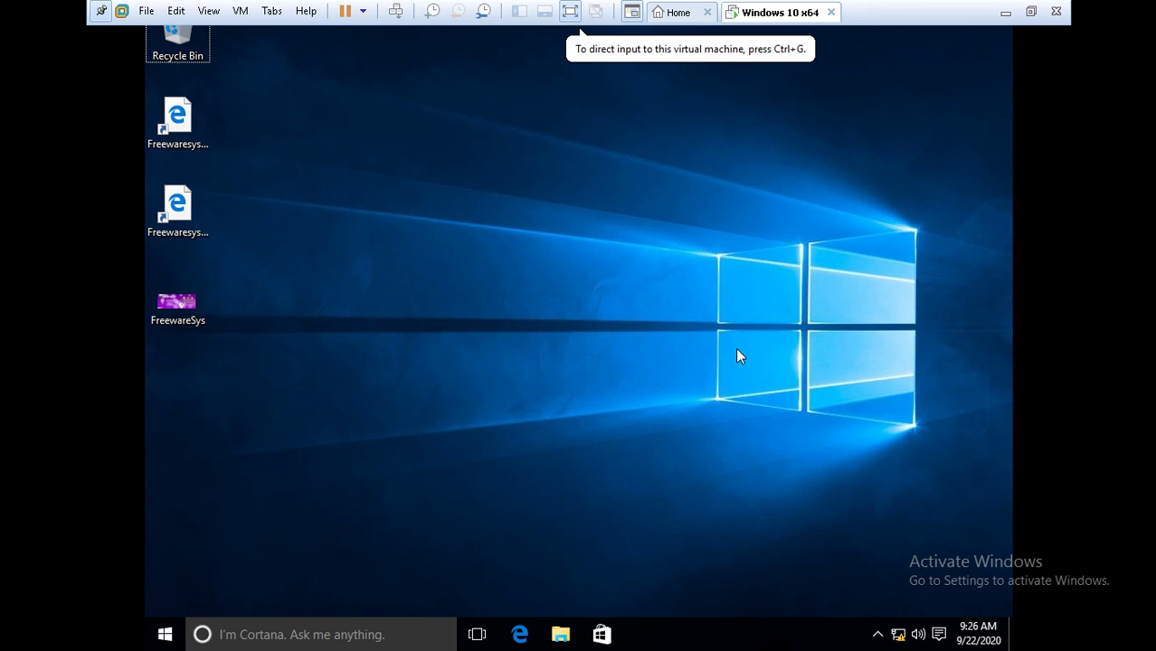
pyautogui.hotkey('alt', 'm')
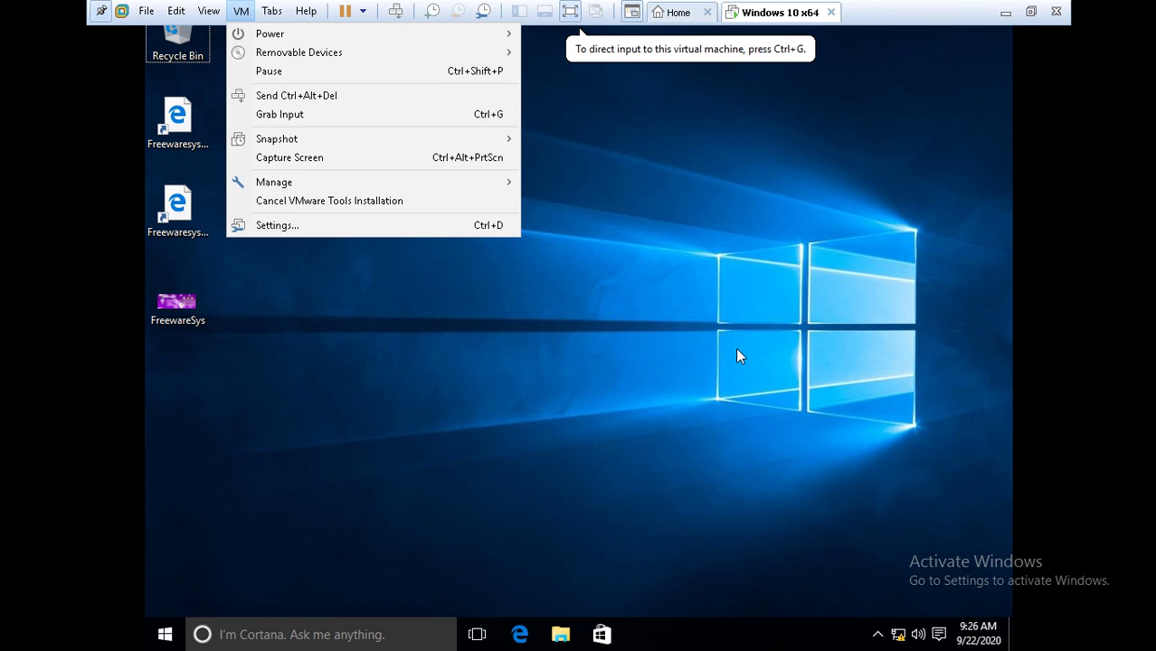
pyautogui.click(735, 356)
pyautogui.click(1005, 12)
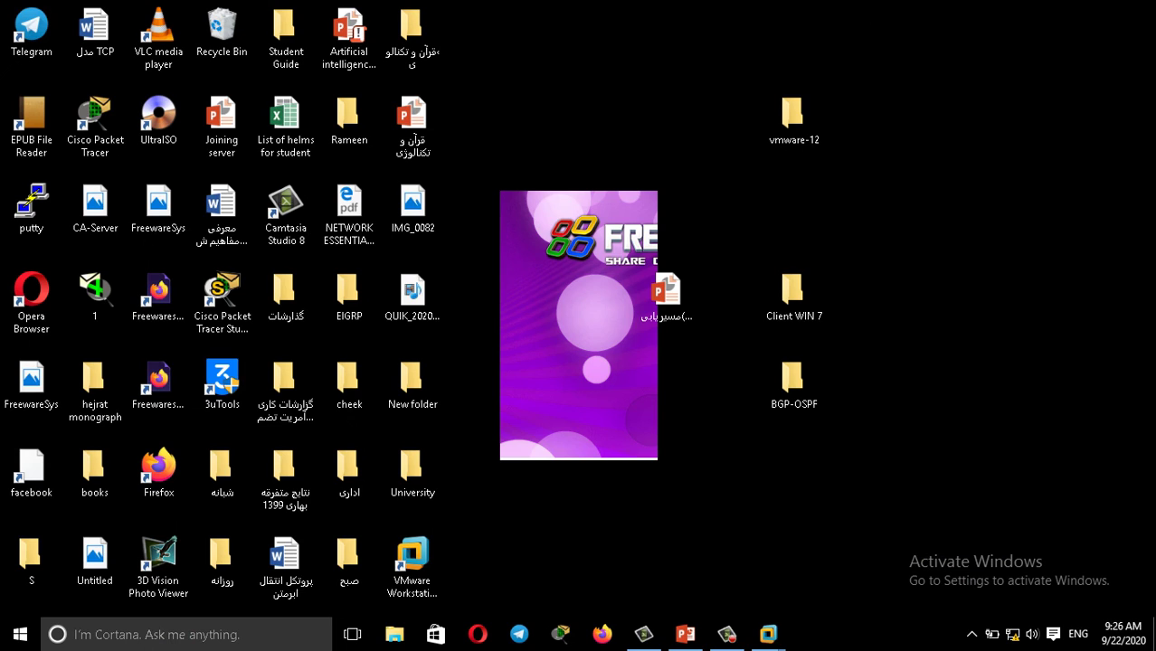
# Bring the 22-windows presentation forward at slide 1 and show the Camtasia controls.
pyautogui.click(685, 634)
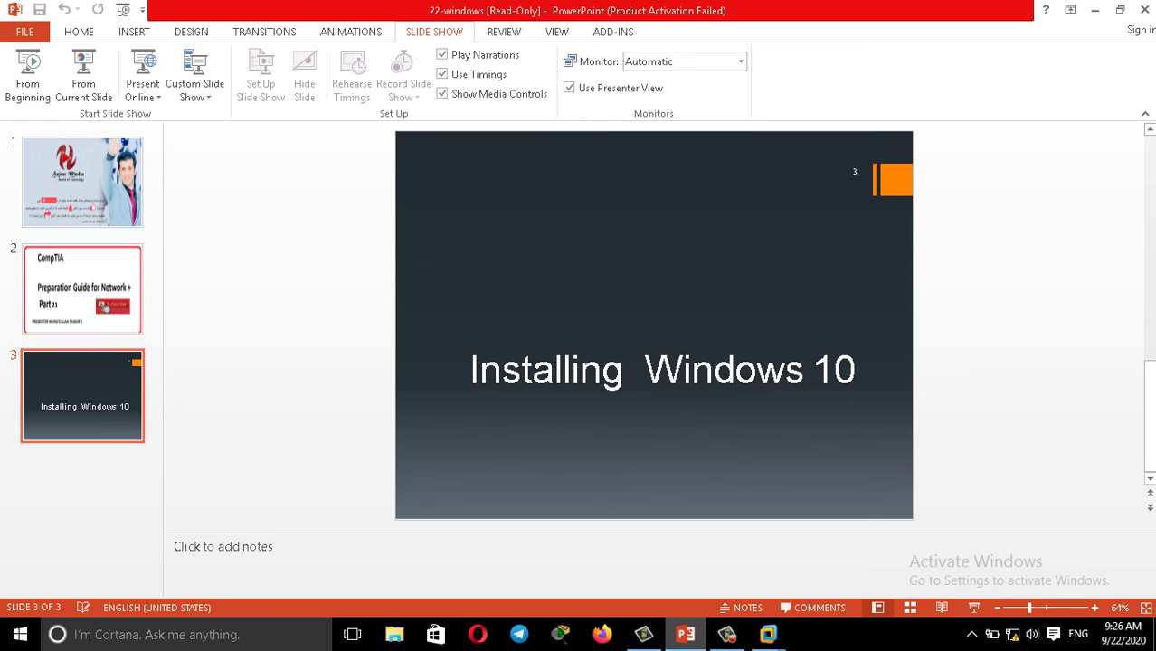
pyautogui.press('Up')
pyautogui.press('Up')
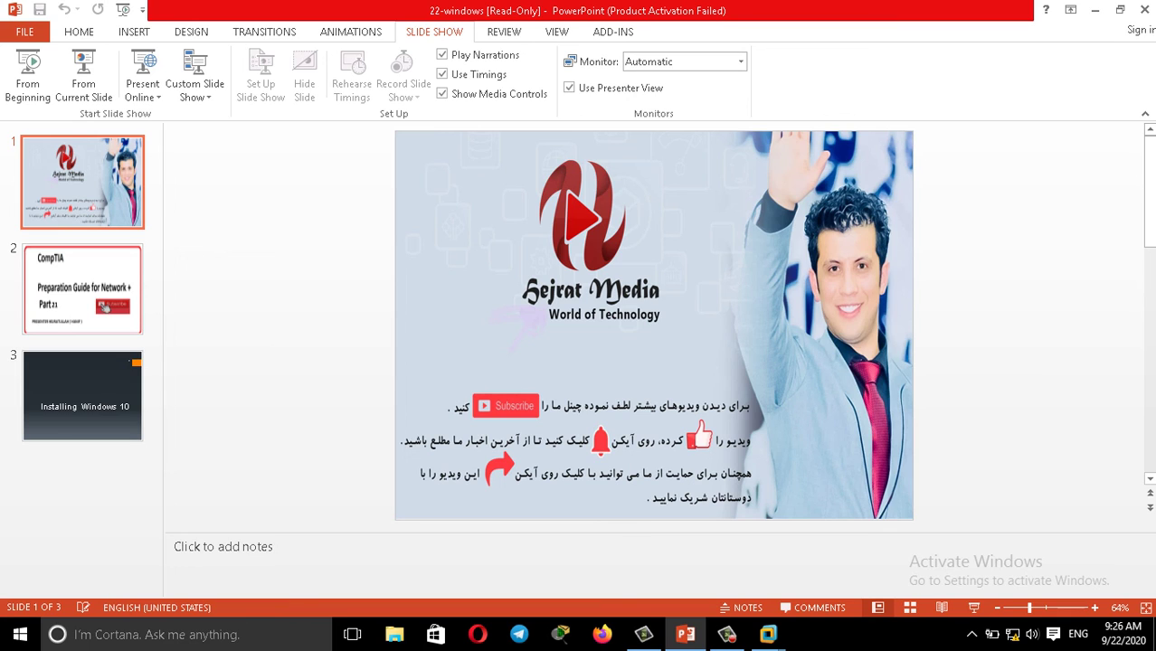
pyautogui.click(727, 634)
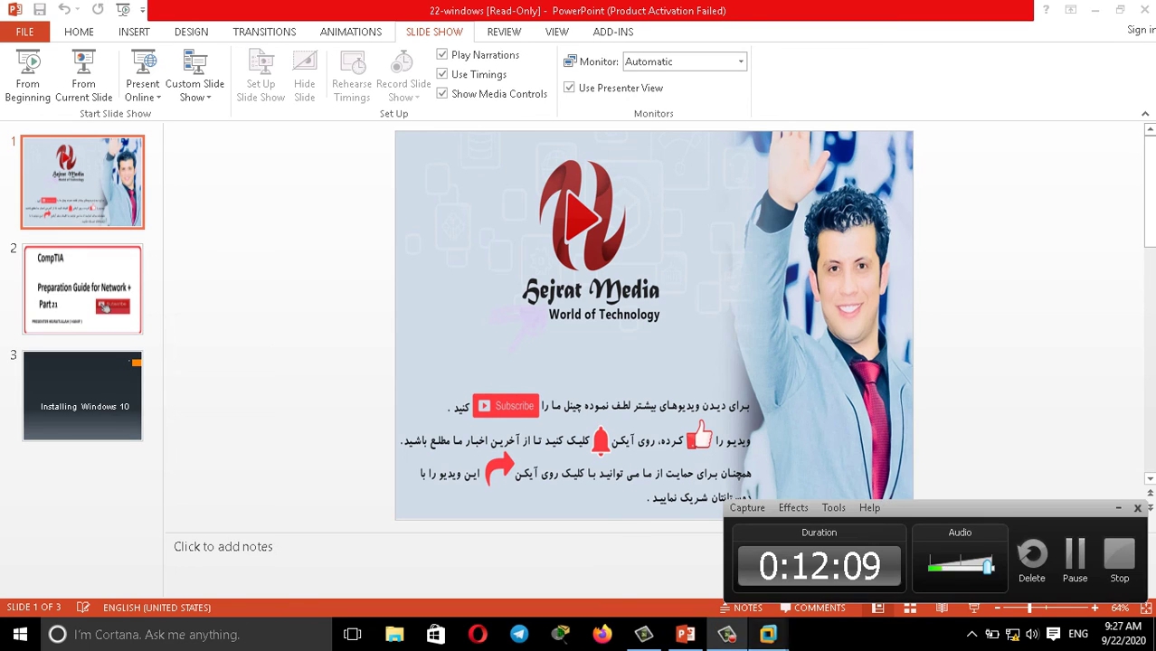